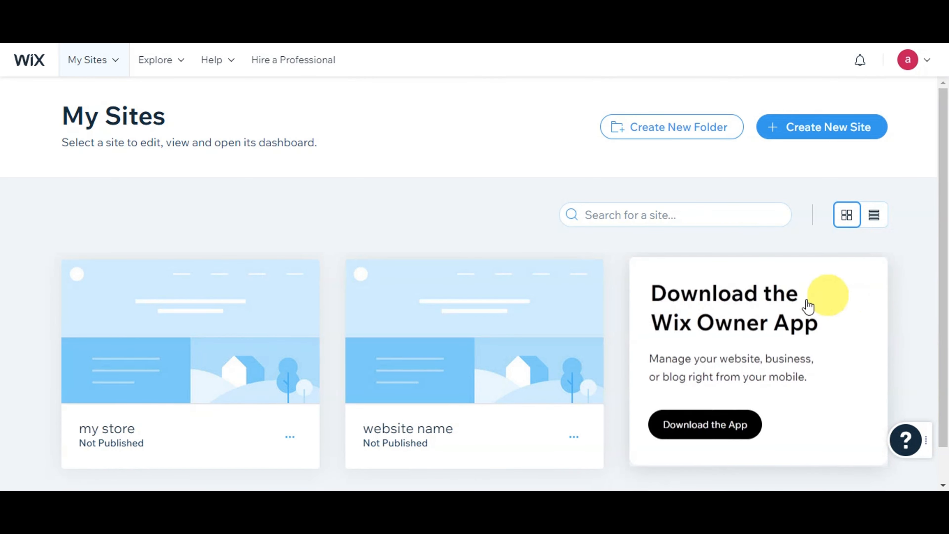
# Open the dashboard of the site called "website name" and review its setup checklist and the additional tools offered
pyautogui.moveTo(535, 367)
pyautogui.click(478, 331)
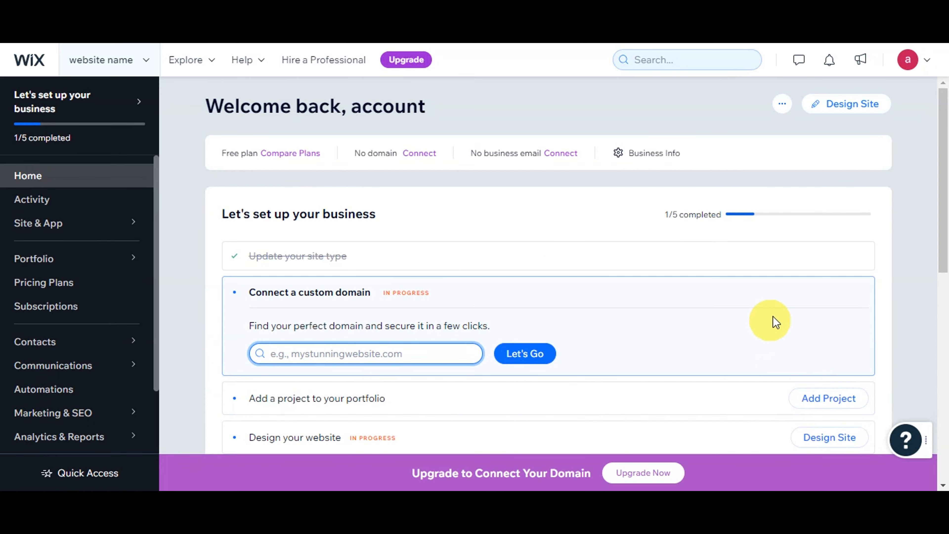
pyautogui.scroll(-2, 904, 250)
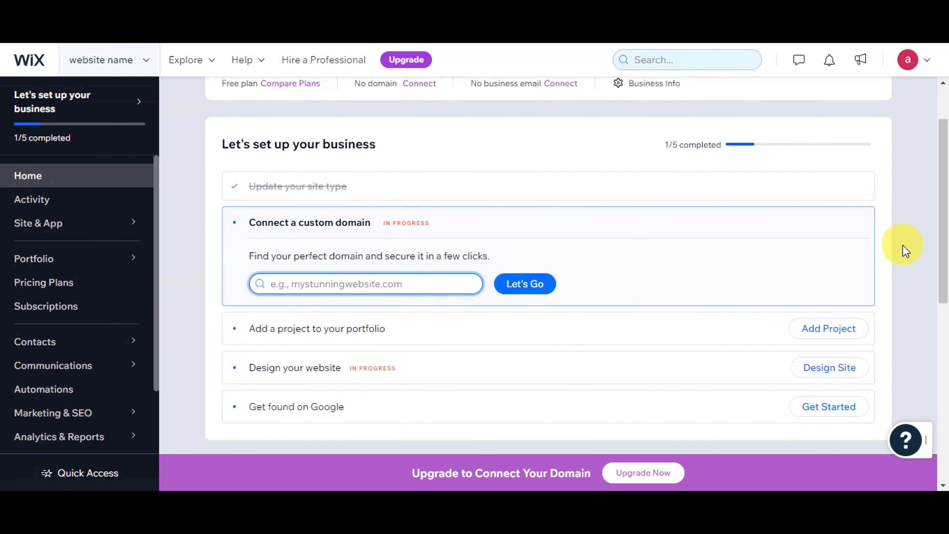
pyautogui.scroll(-10, 904, 250)
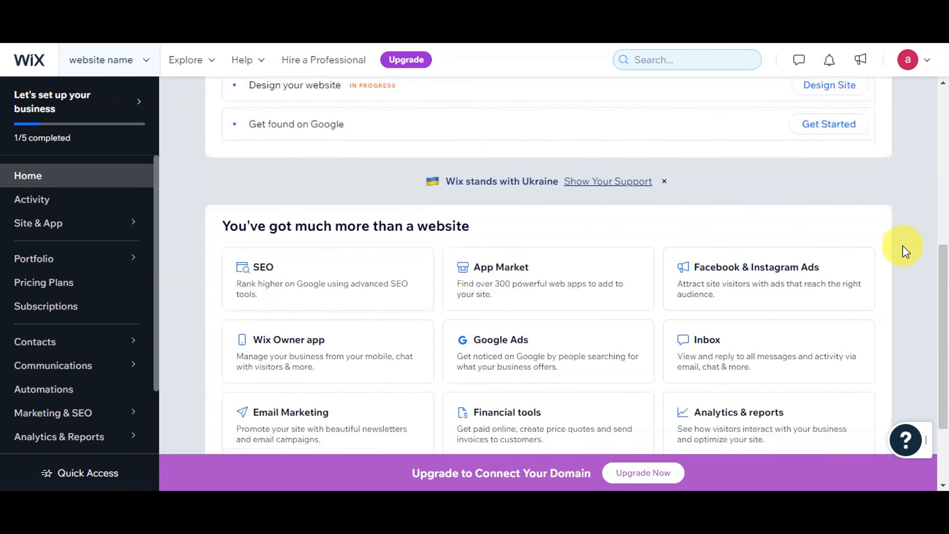
pyautogui.scroll(-2, 904, 250)
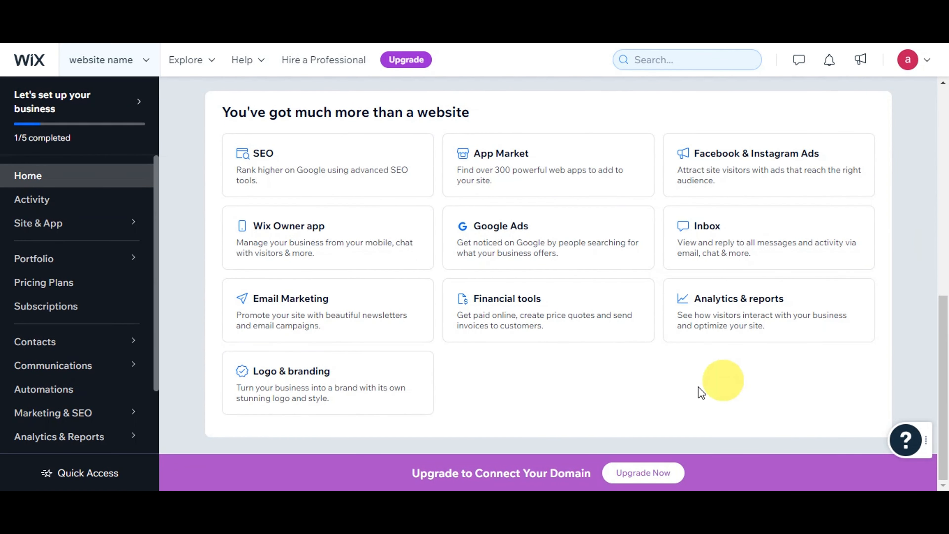
# Open the App Market for this site
pyautogui.scroll(-2, 155, 295)
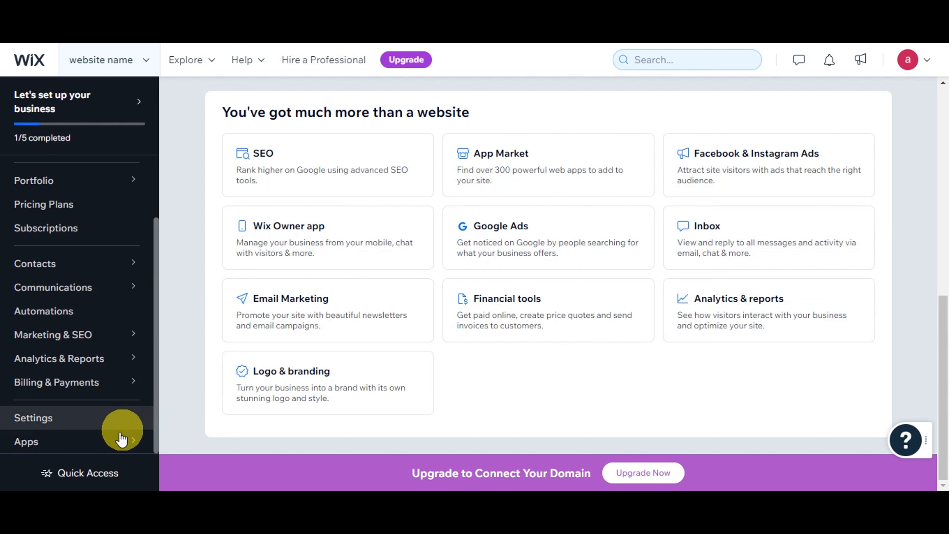
pyautogui.moveTo(113, 450)
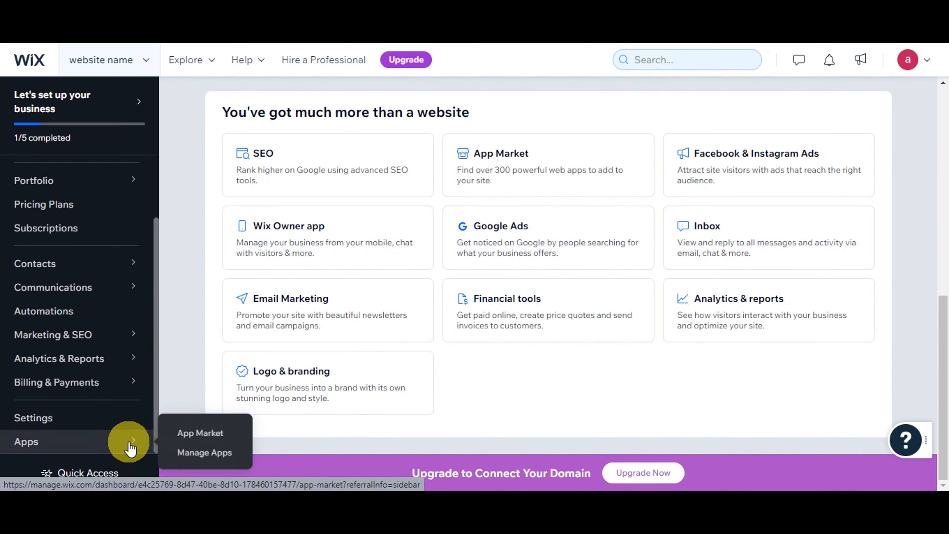
pyautogui.click(180, 438)
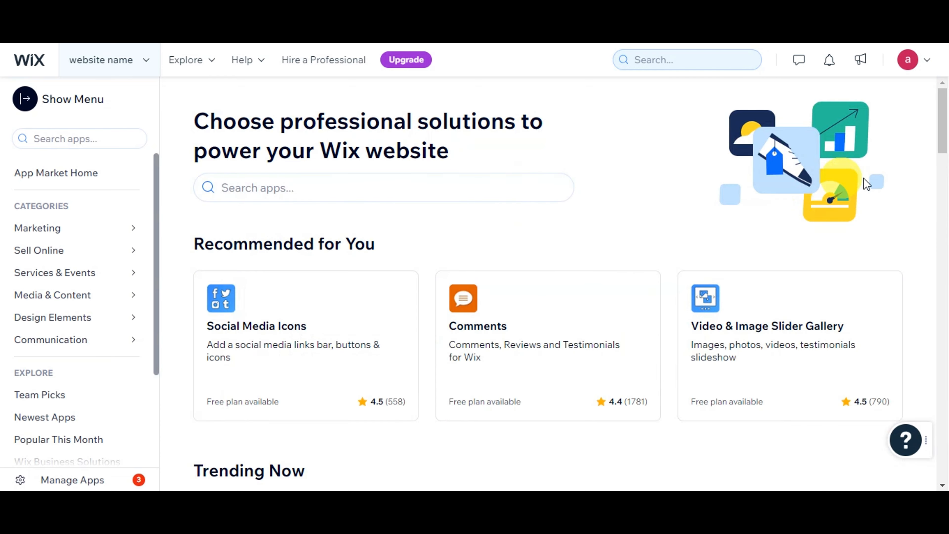
# Search the App Market for "wix online programs" and open the Wix Online Programs app page
pyautogui.scroll(-6, 893, 179)
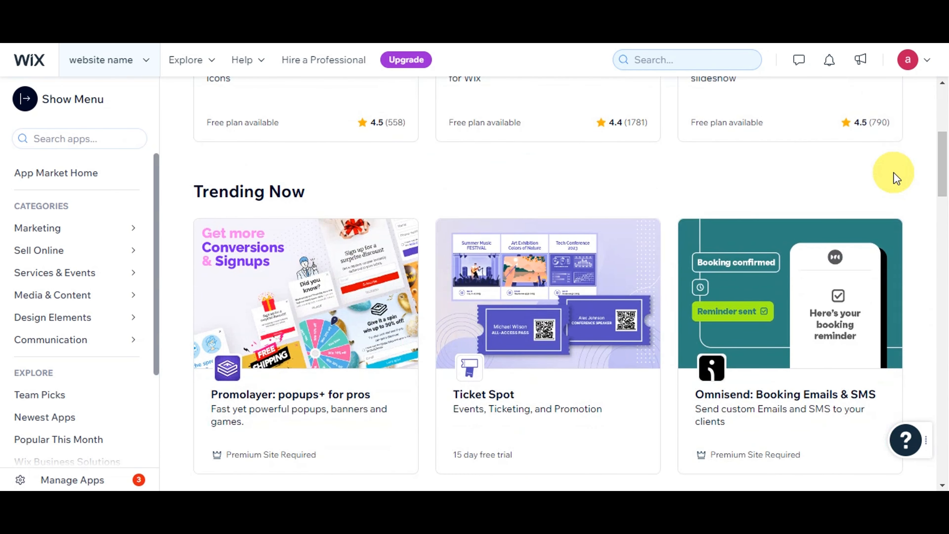
pyautogui.scroll(-7, 895, 178)
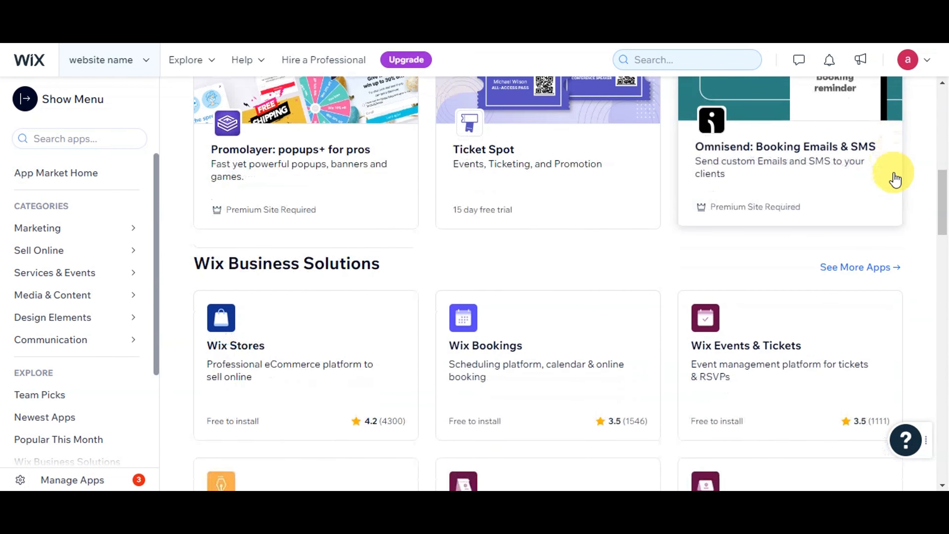
pyautogui.scroll(-5, 895, 180)
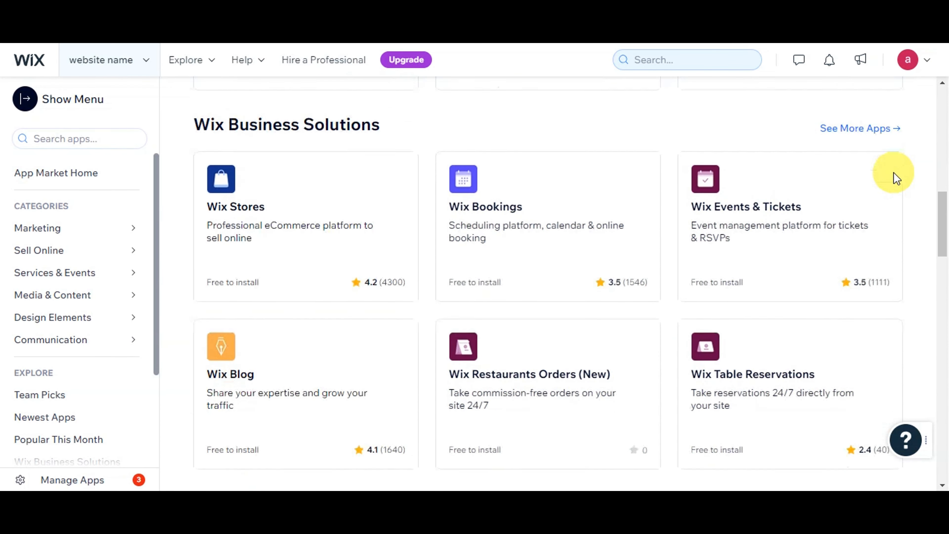
pyautogui.scroll(-7, 894, 179)
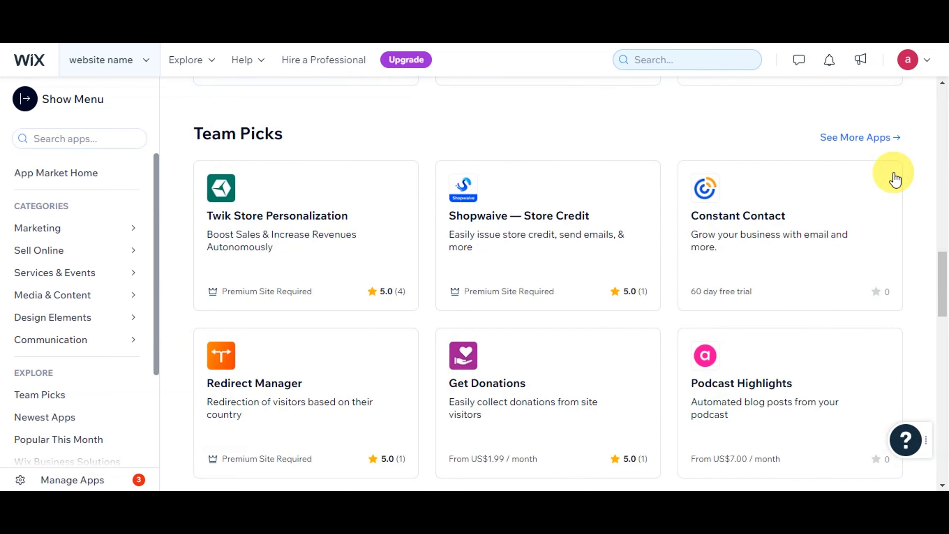
pyautogui.scroll(-12, 894, 180)
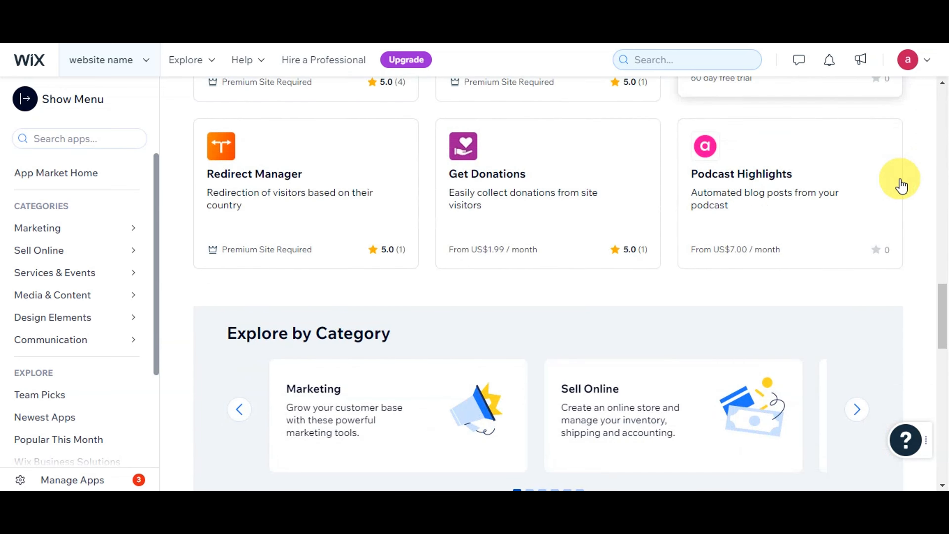
pyautogui.scroll(-3, 899, 178)
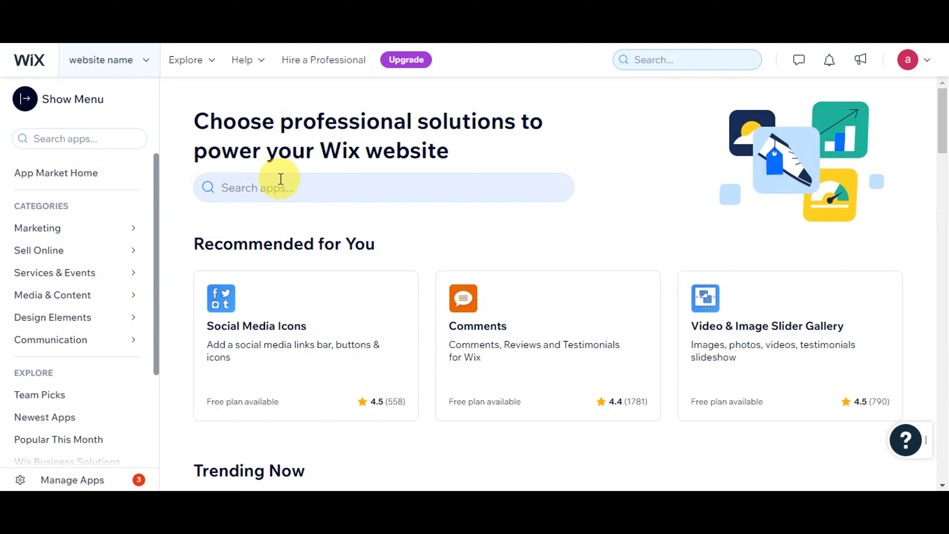
pyautogui.click(281, 181)
pyautogui.write('wix o')
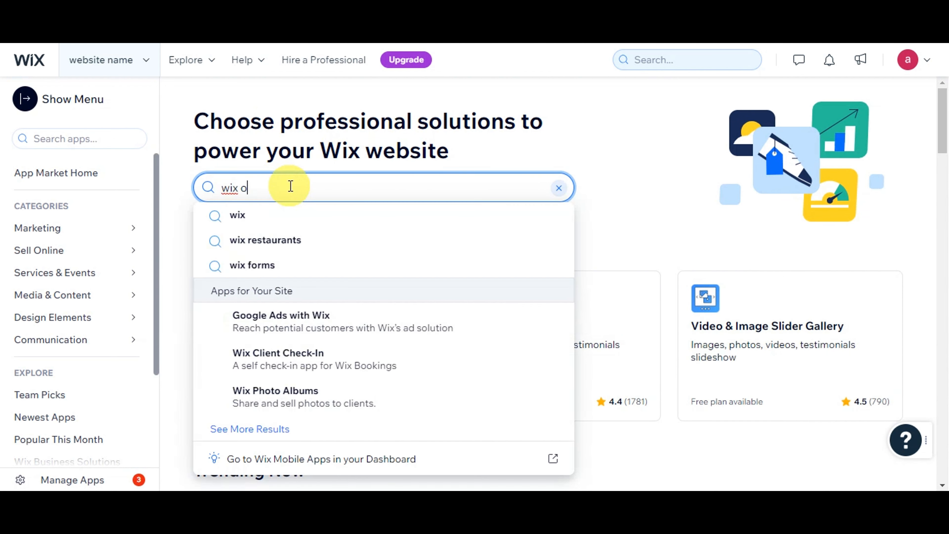
pyautogui.write('nline pro')
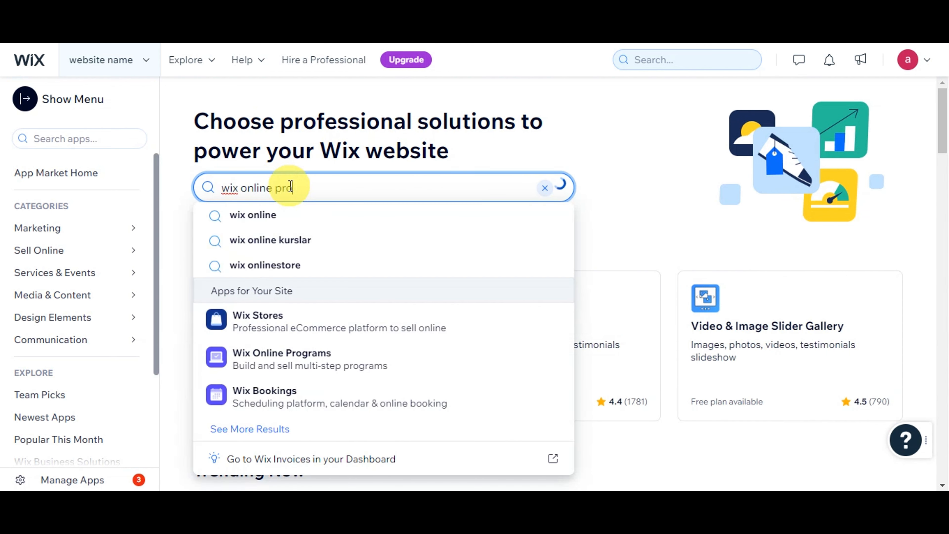
pyautogui.write('grams')
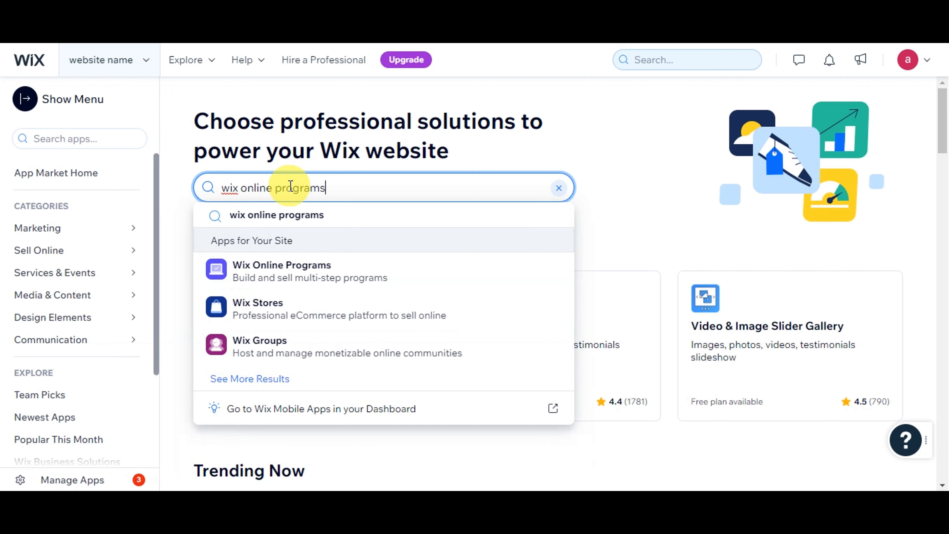
pyautogui.press('Return')
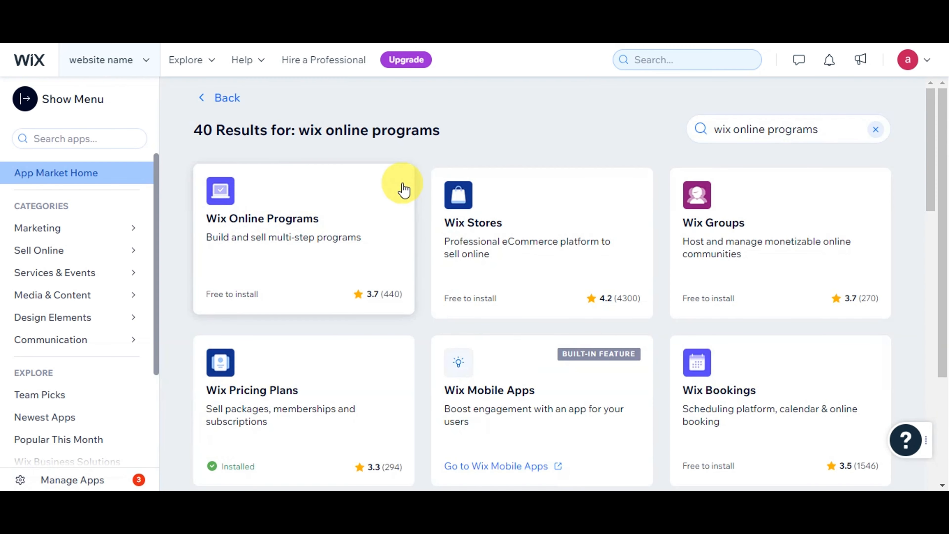
pyautogui.click(389, 254)
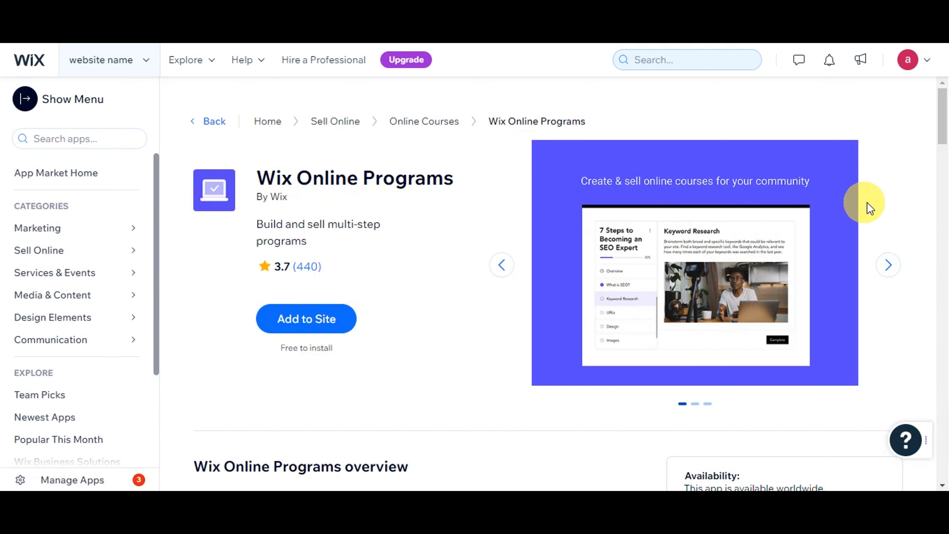
# Review the Wix Online Programs overview and user reviews, and add the app to the site
pyautogui.scroll(-6, 896, 203)
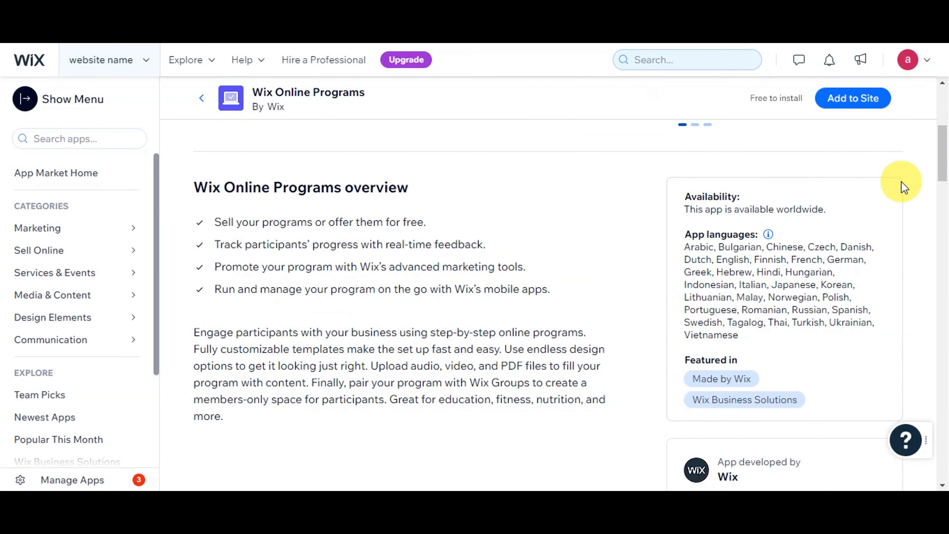
pyautogui.scroll(-10, 907, 228)
pyautogui.scroll(-12, 912, 231)
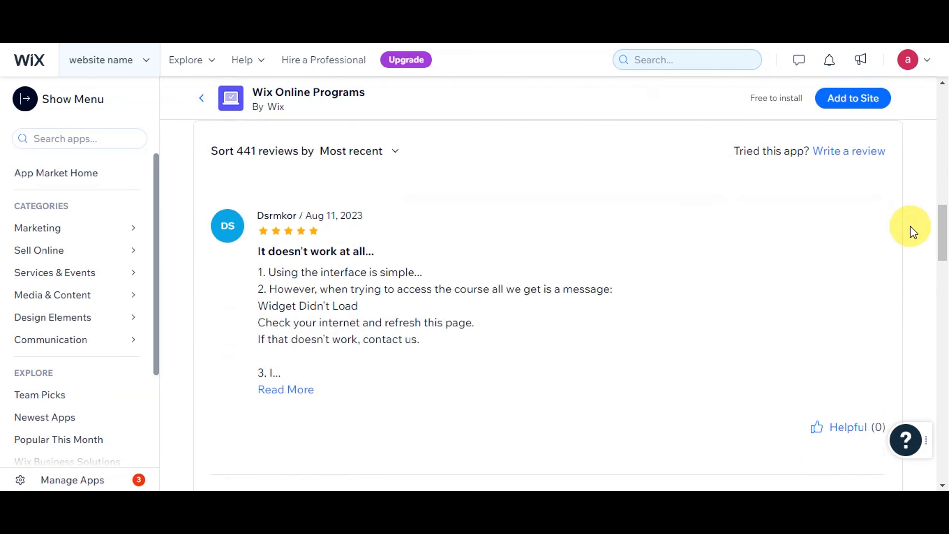
pyautogui.scroll(20, 911, 232)
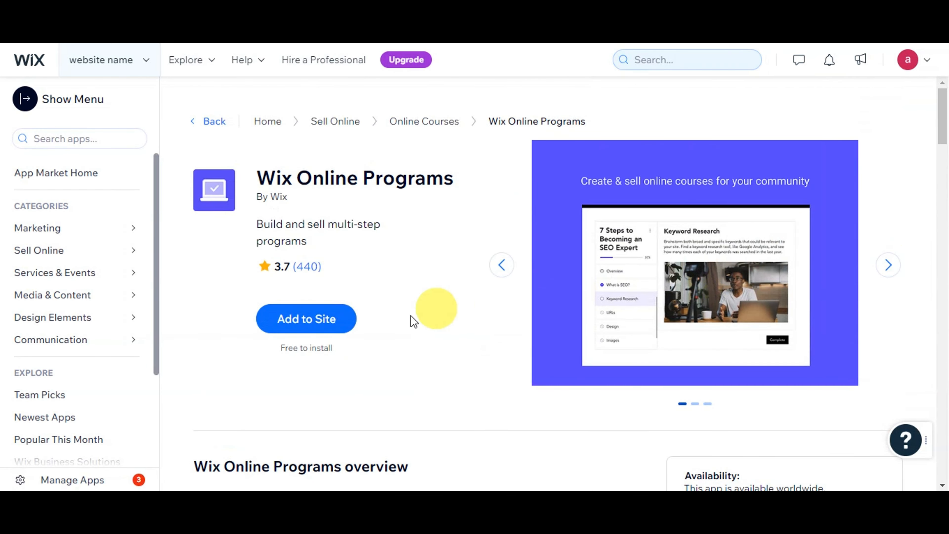
pyautogui.click(331, 327)
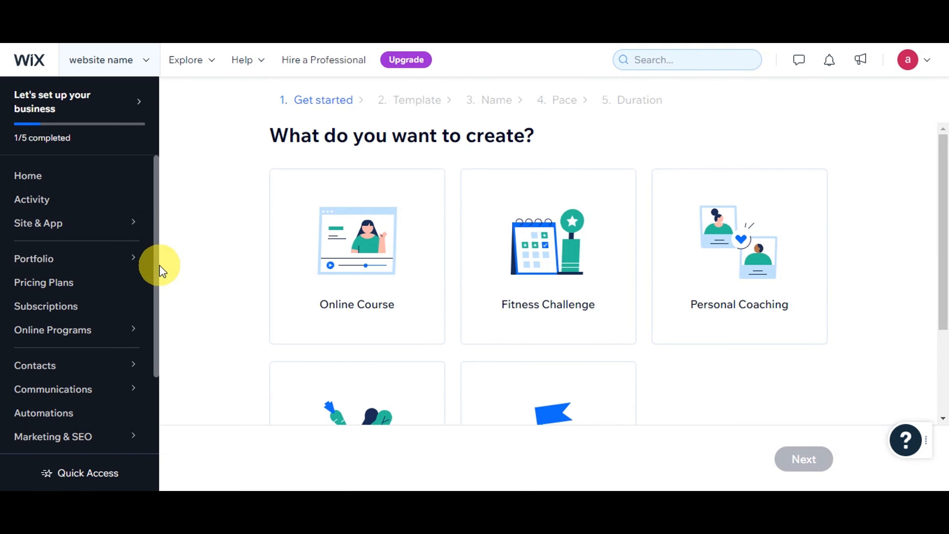
# Choose Online Course as the type of program to create and proceed to the template choice
pyautogui.moveTo(155, 269); pyautogui.dragTo(155, 373)
pyautogui.moveTo(127, 442)
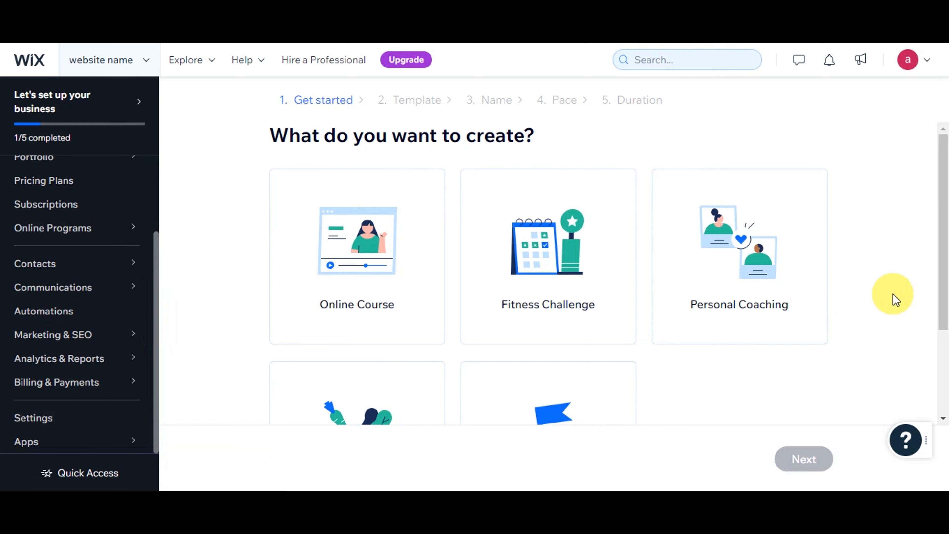
pyautogui.scroll(-2, 896, 299)
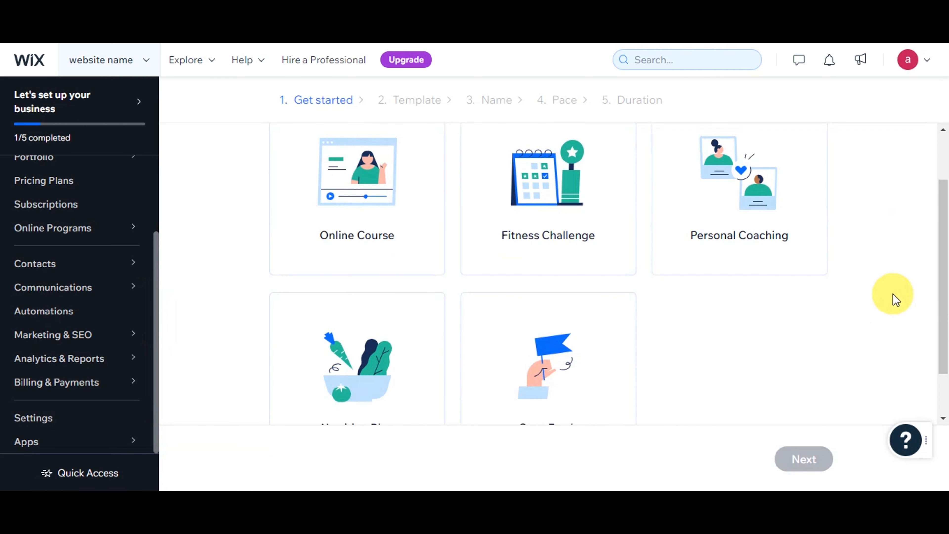
pyautogui.scroll(-2, 749, 320)
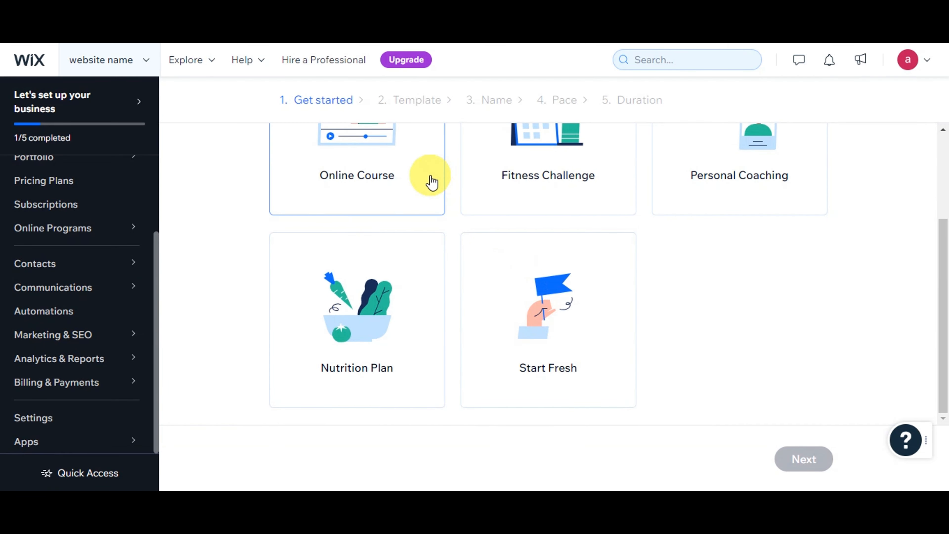
pyautogui.scroll(3, 431, 182)
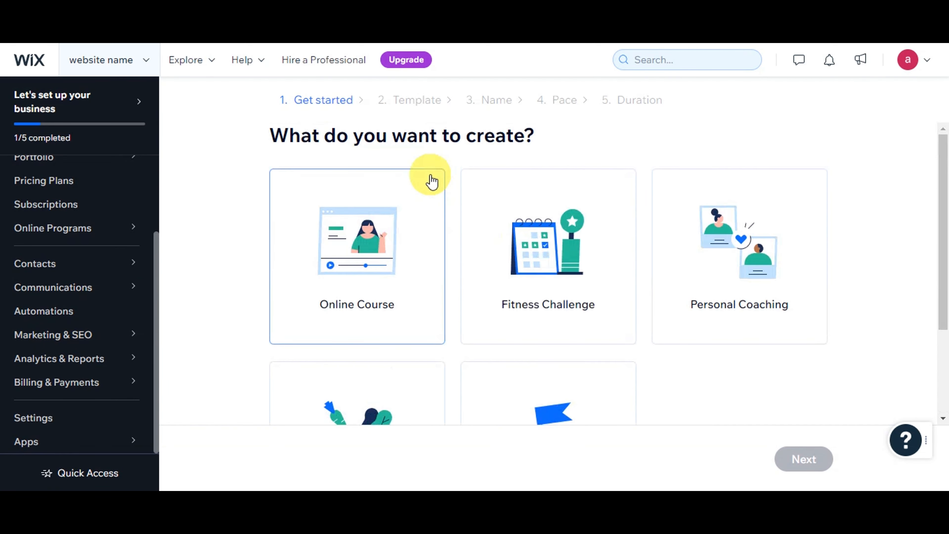
pyautogui.click(401, 243)
pyautogui.click(788, 458)
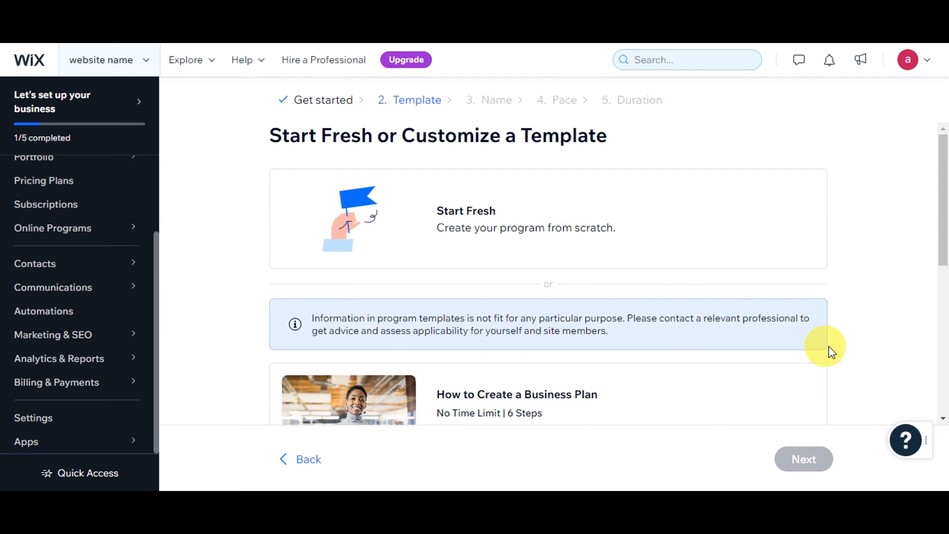
# Look through the online course templates and select How to Create a Business Plan
pyautogui.scroll(-3, 867, 342)
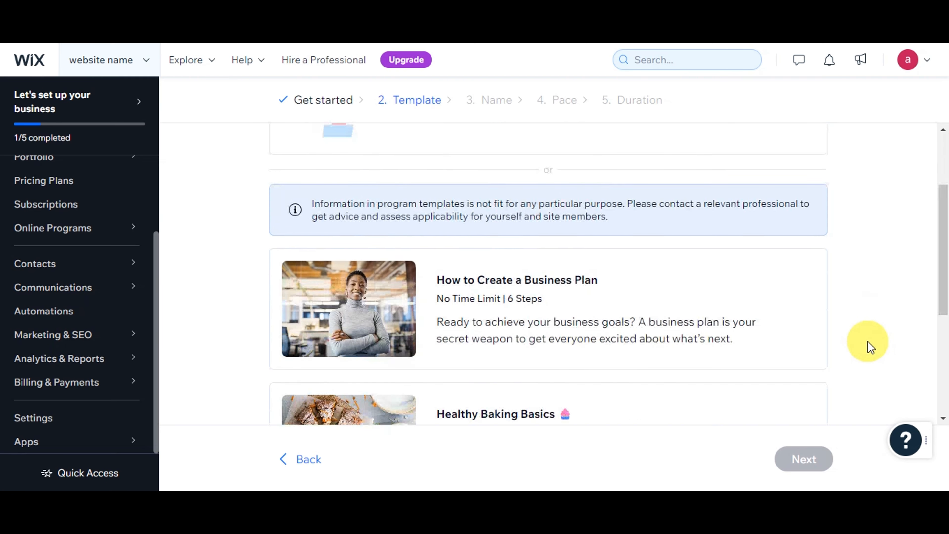
pyautogui.scroll(3, 868, 342)
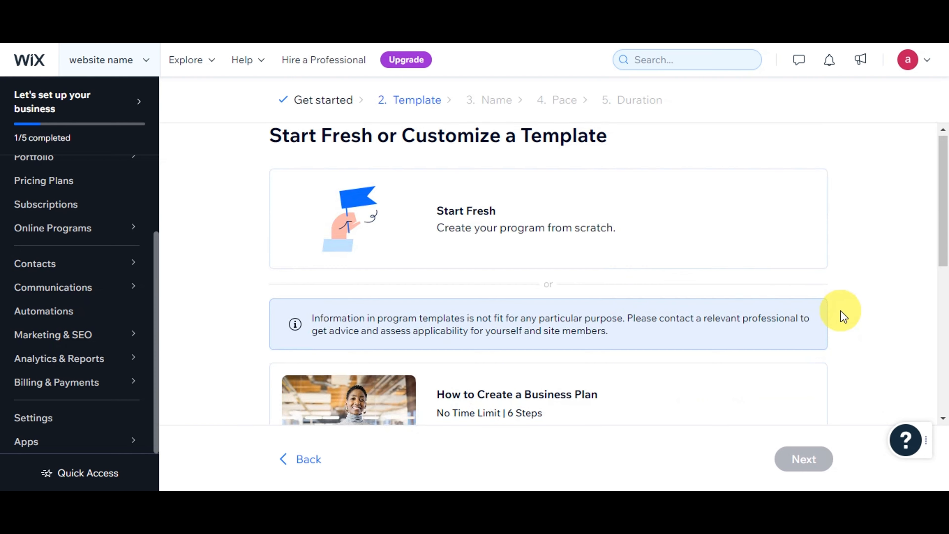
pyautogui.scroll(-5, 841, 312)
pyautogui.scroll(-3, 756, 322)
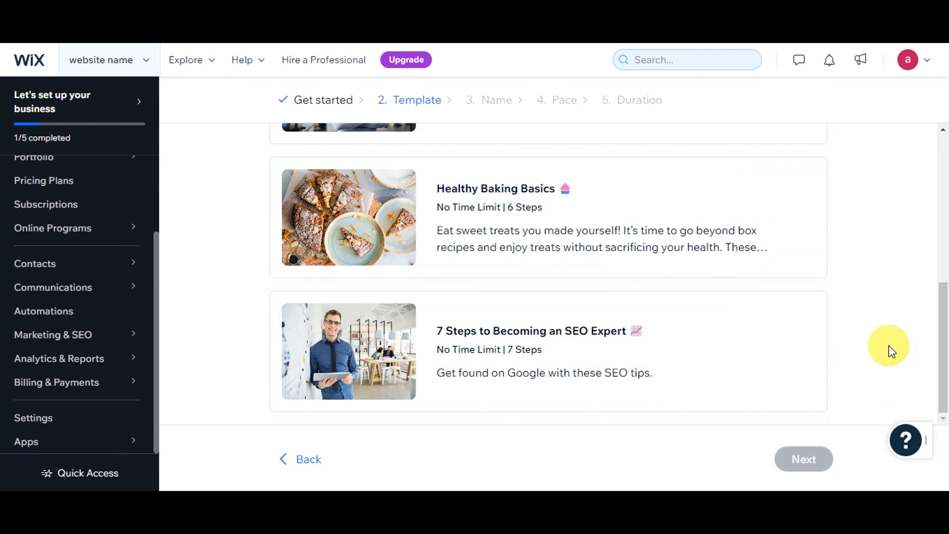
pyautogui.scroll(5, 888, 344)
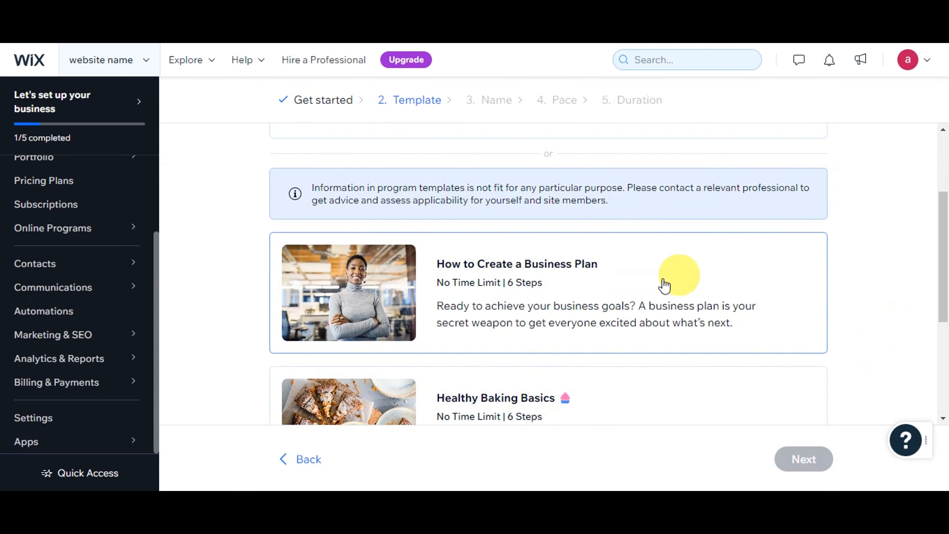
pyautogui.click(691, 295)
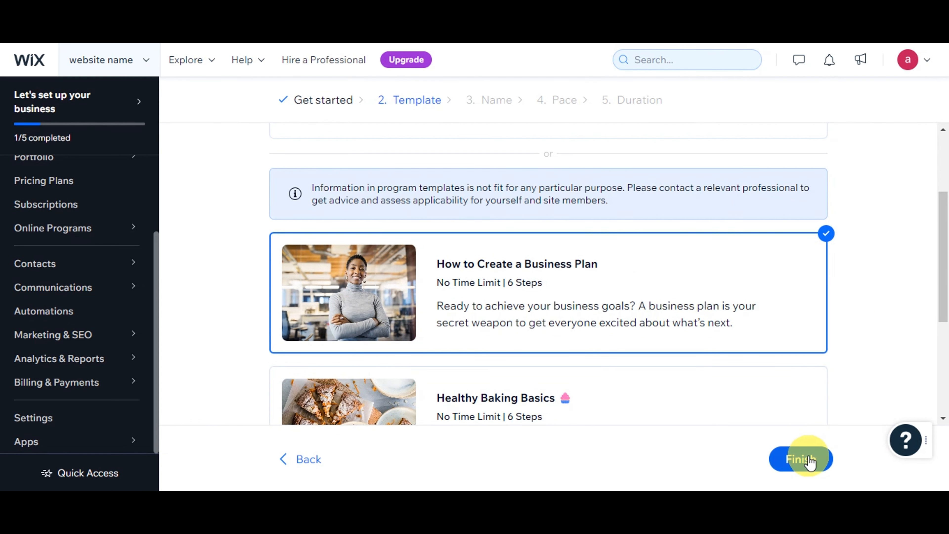
# Choose Start Fresh to create the program from scratch and proceed to naming it
pyautogui.scroll(3, 769, 312)
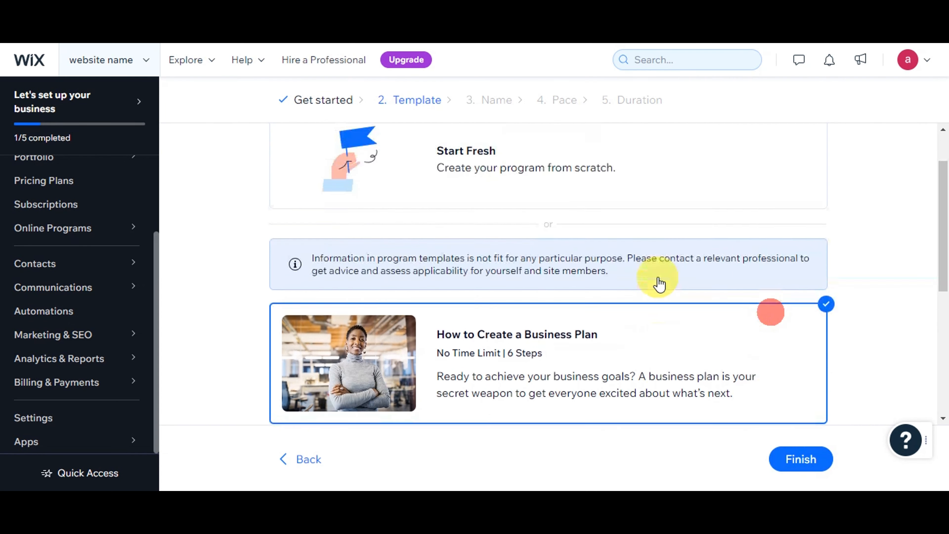
pyautogui.click(540, 225)
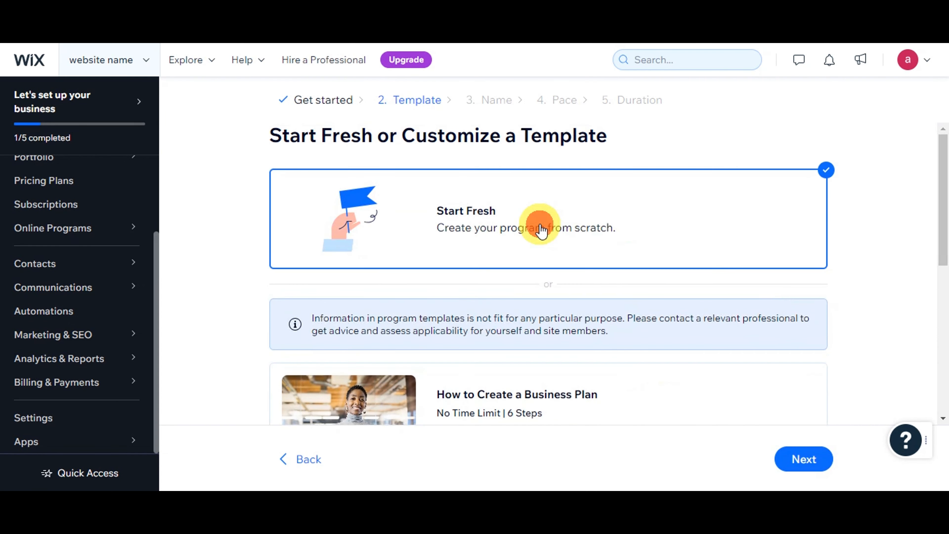
pyautogui.click(803, 458)
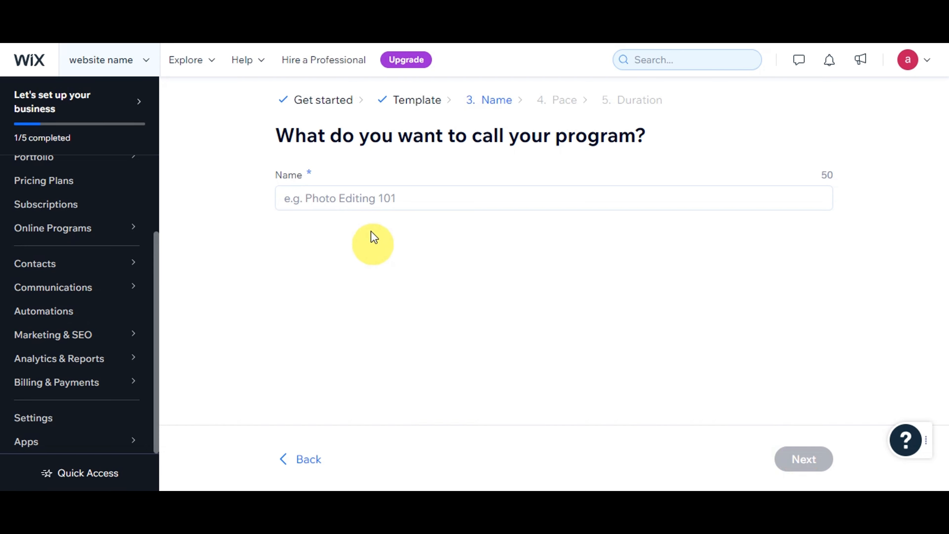
# Name the program "Wix Online Course Tutorial" and proceed to the pace choice
pyautogui.click(351, 195)
pyautogui.write('Wix Online Course Tutorial')
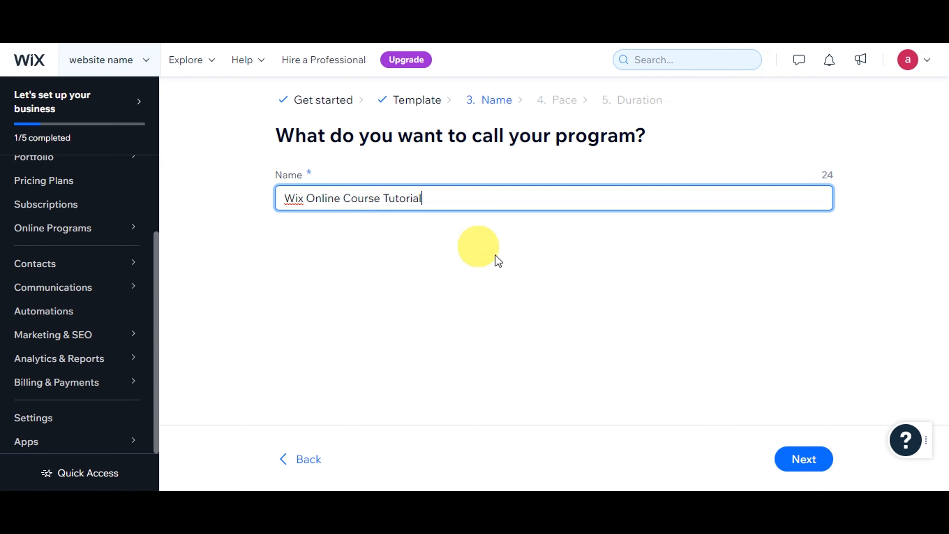
pyautogui.click(789, 461)
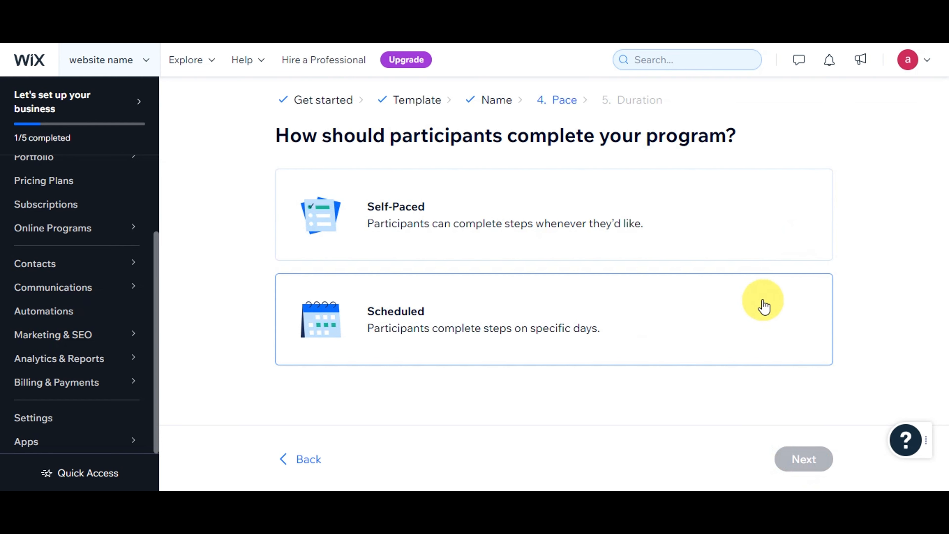
# Make the program Self-Paced with Unlimited duration and finish the setup
pyautogui.click(738, 241)
pyautogui.click(809, 460)
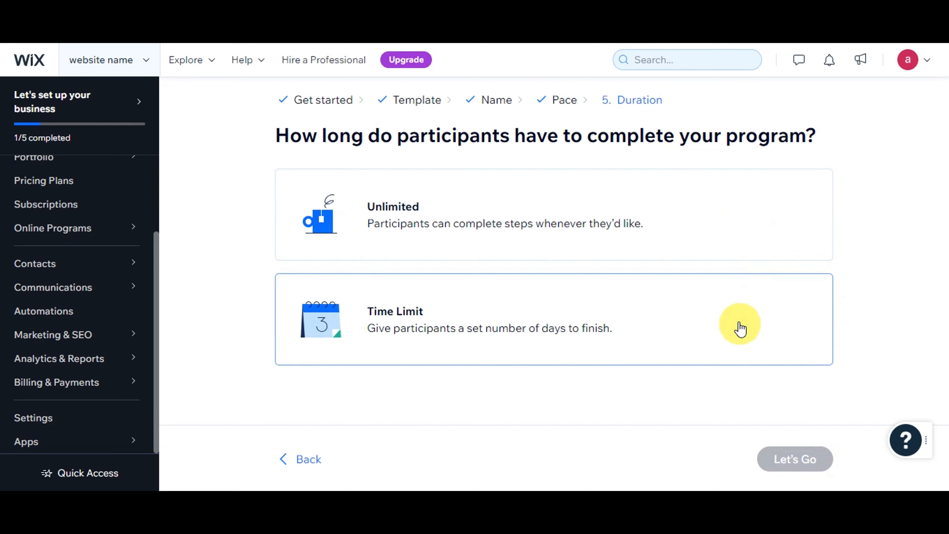
pyautogui.click(711, 242)
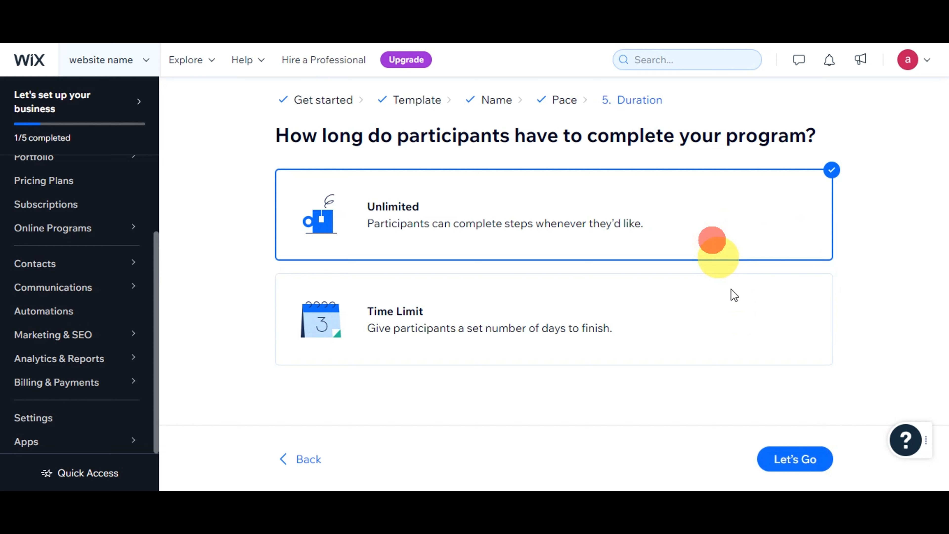
pyautogui.click(791, 457)
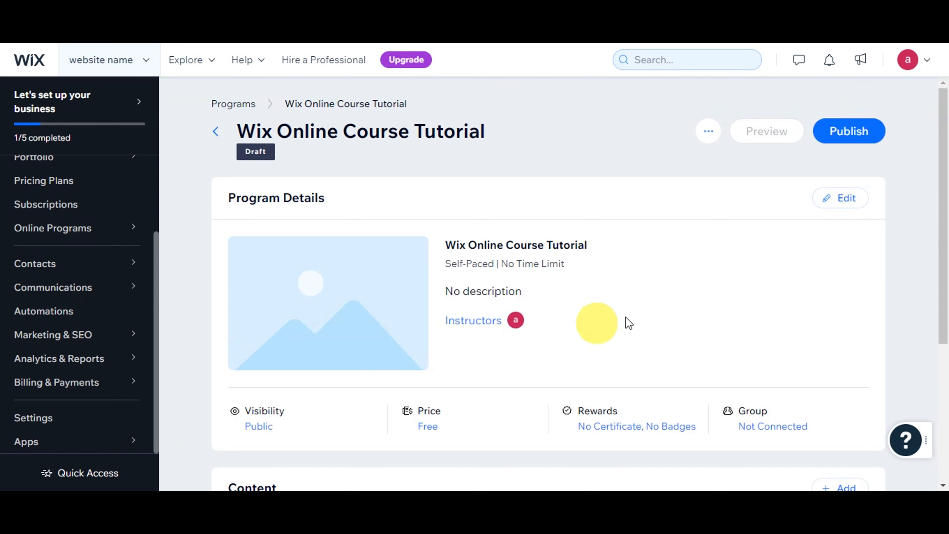
# Review the new program's details, its list of program settings and its content section
pyautogui.scroll(-2, 915, 255)
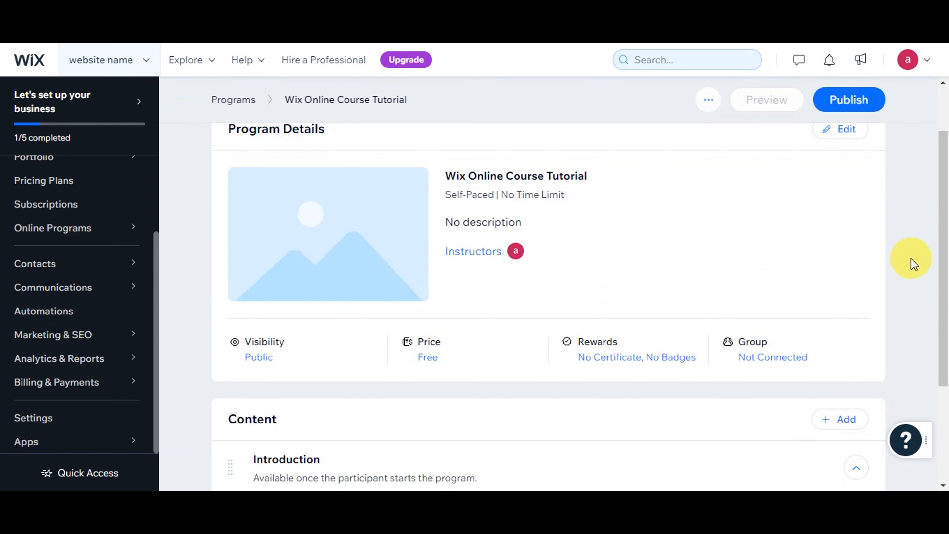
pyautogui.scroll(2, 916, 256)
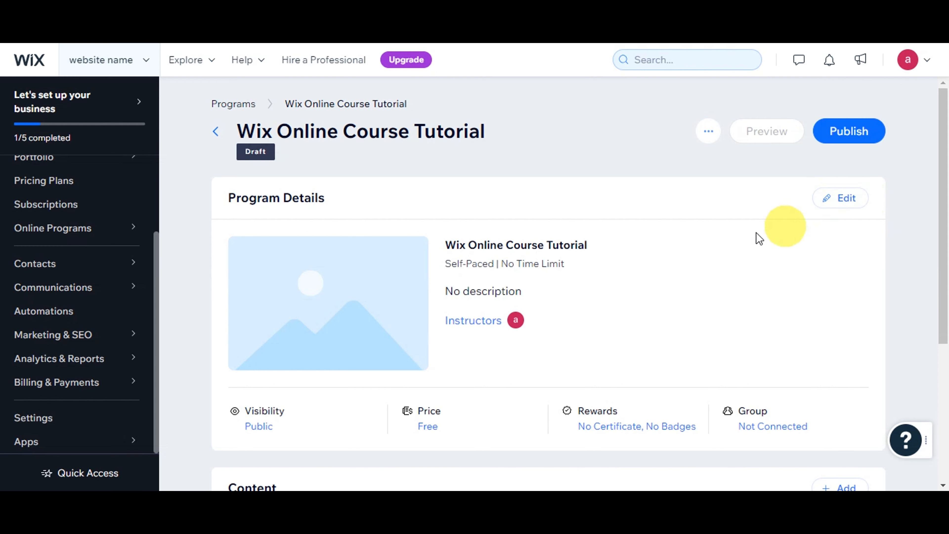
pyautogui.click(518, 289)
pyautogui.click(837, 200)
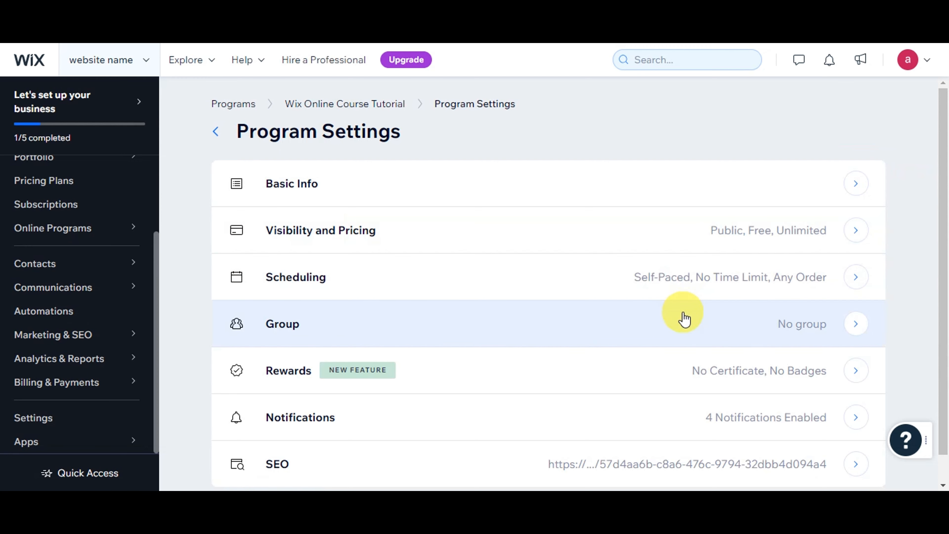
pyautogui.scroll(-1, 681, 374)
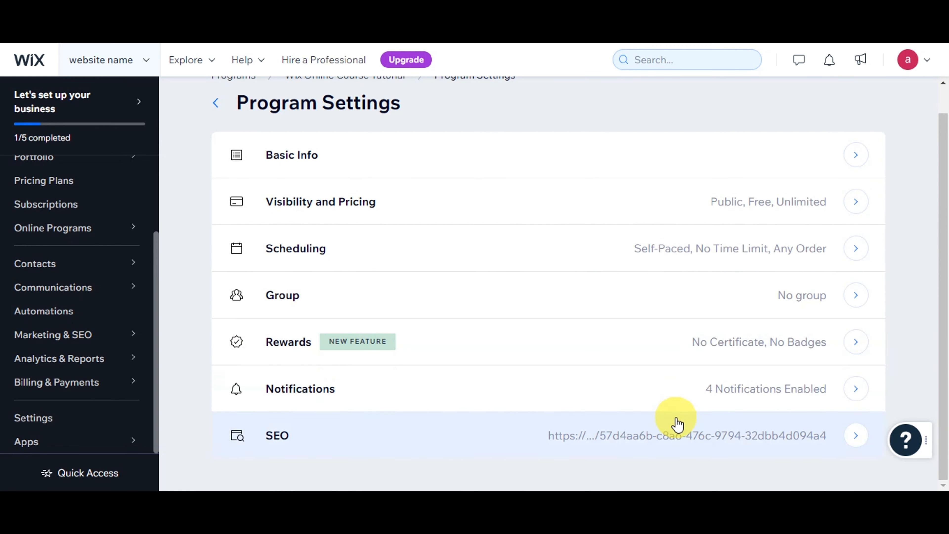
pyautogui.click(211, 104)
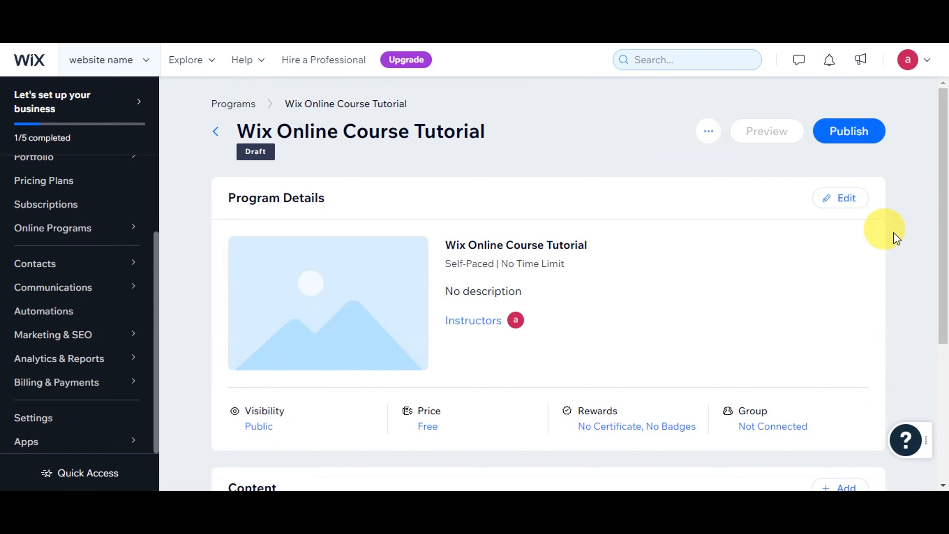
pyautogui.scroll(-1, 908, 240)
pyautogui.scroll(-3, 908, 239)
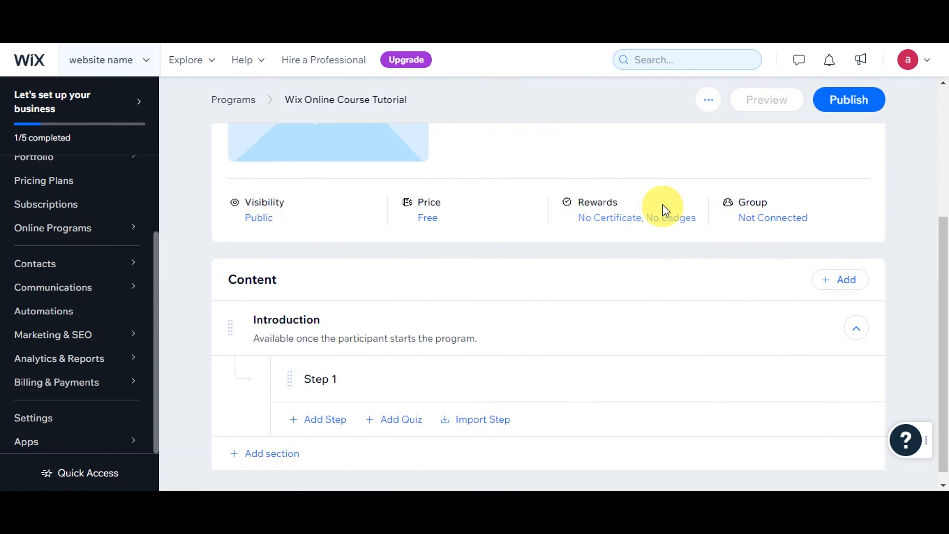
pyautogui.scroll(-1, 941, 258)
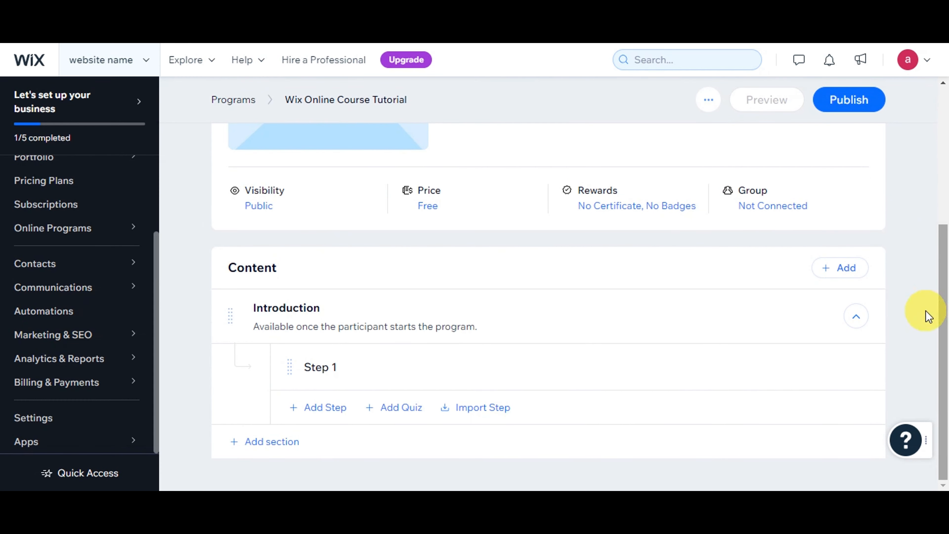
pyautogui.moveTo(674, 311)
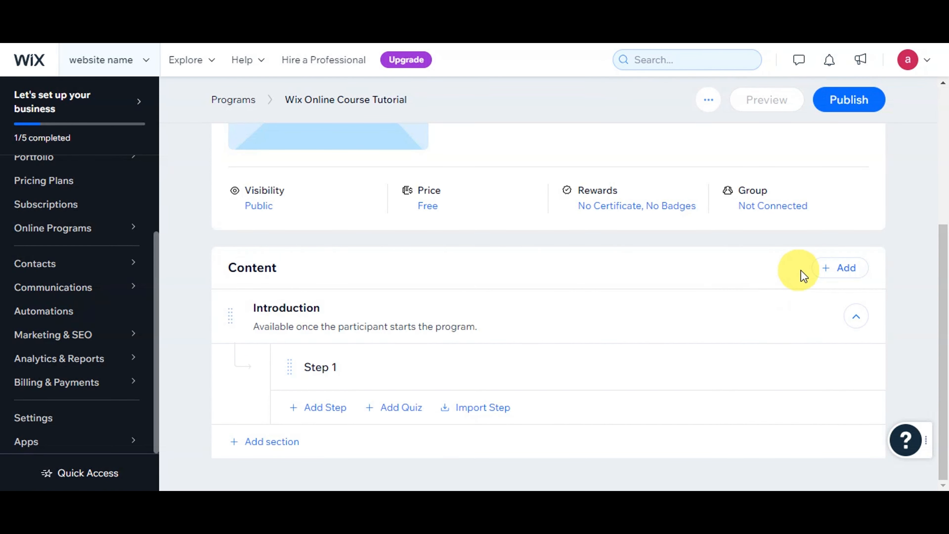
pyautogui.moveTo(582, 332)
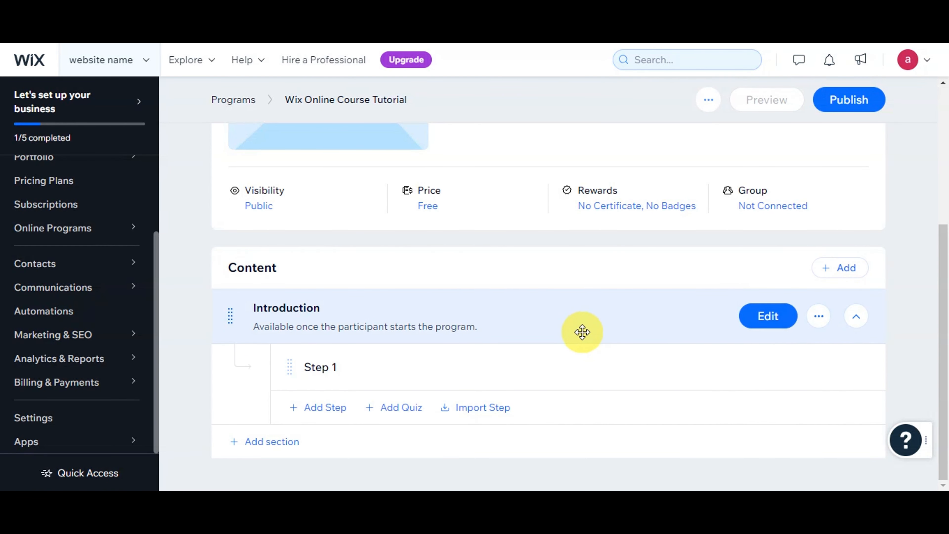
# Examine the form for adding a new content step, cancel it, and return to the options for adding content
pyautogui.click(834, 270)
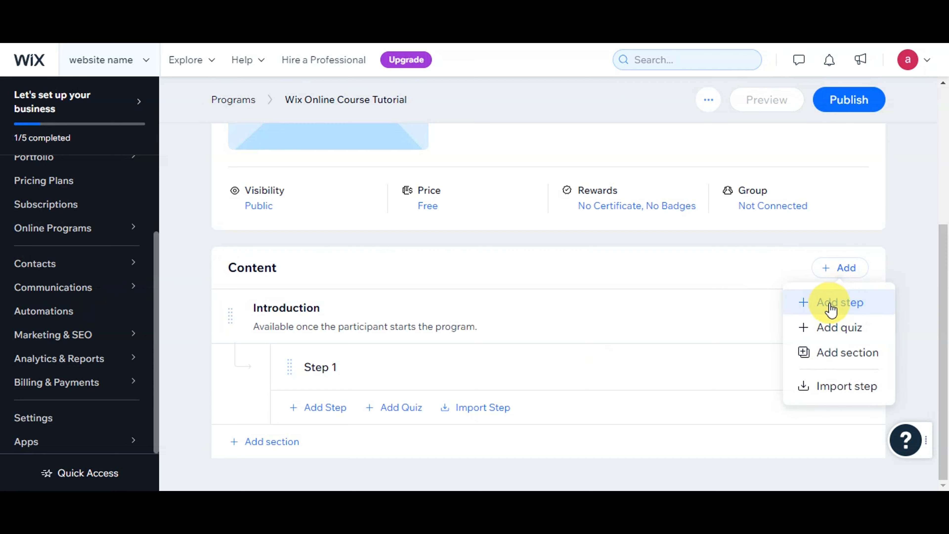
pyautogui.click(827, 308)
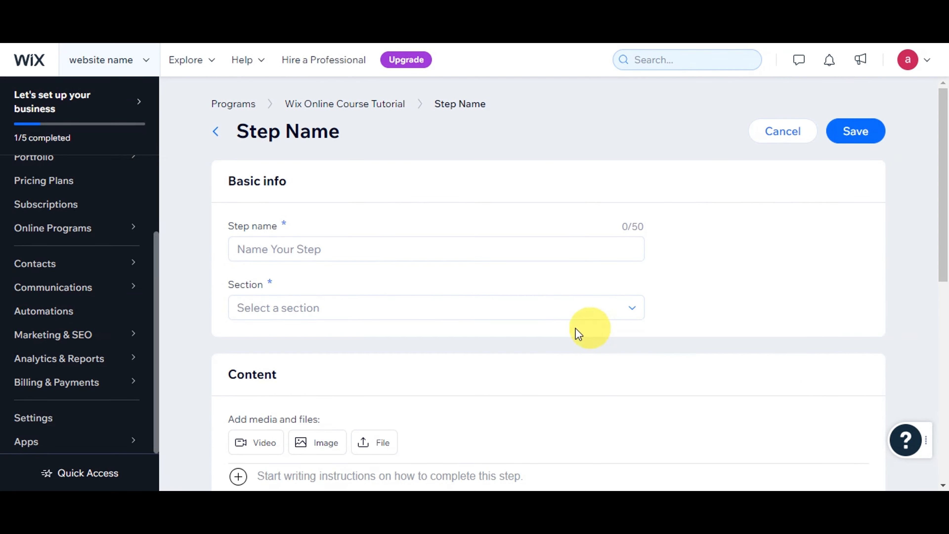
pyautogui.scroll(-2, 574, 332)
pyautogui.scroll(2, 500, 322)
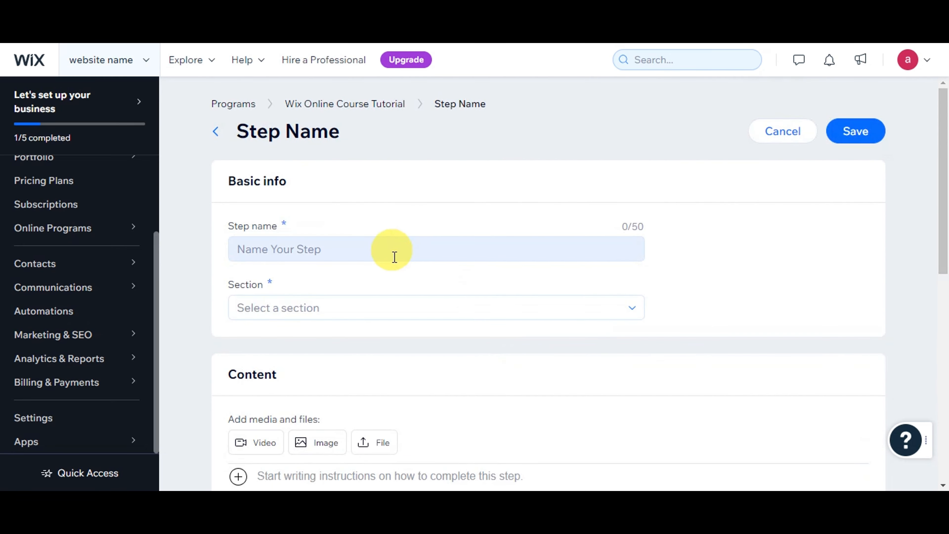
pyautogui.scroll(-2, 381, 382)
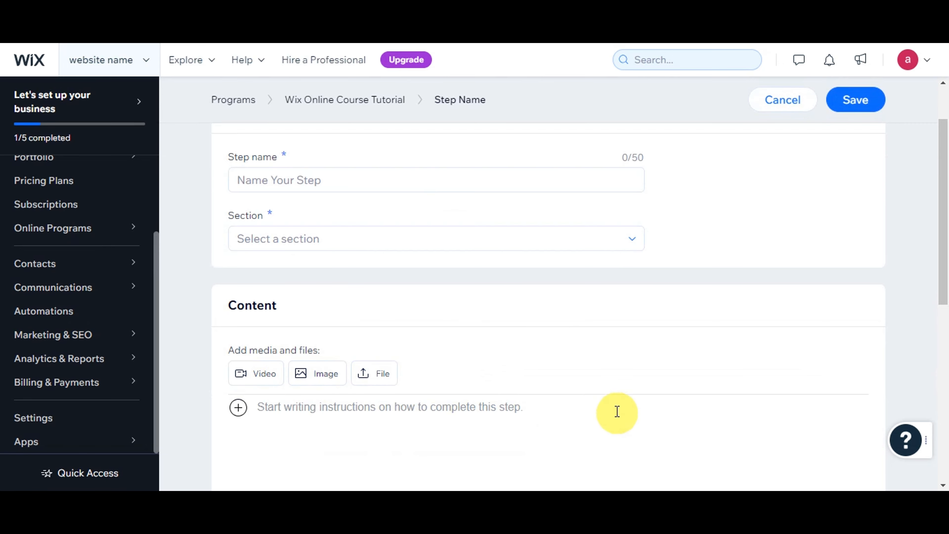
pyautogui.scroll(2, 725, 260)
pyautogui.click(800, 137)
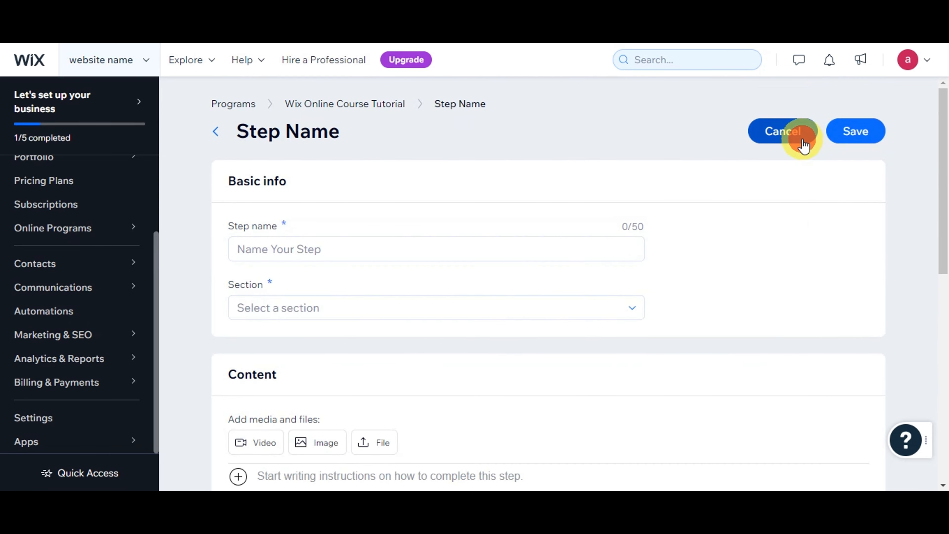
pyautogui.scroll(-6, 789, 258)
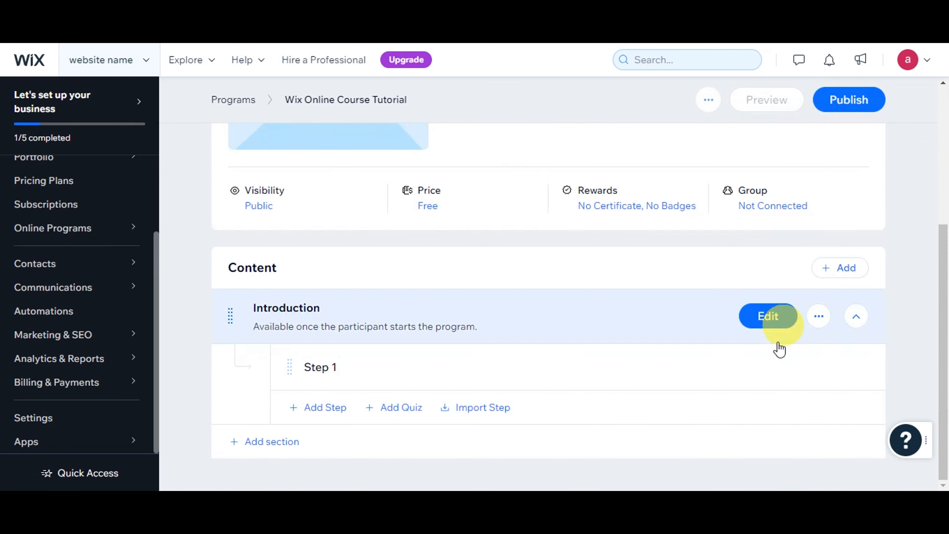
pyautogui.click(840, 268)
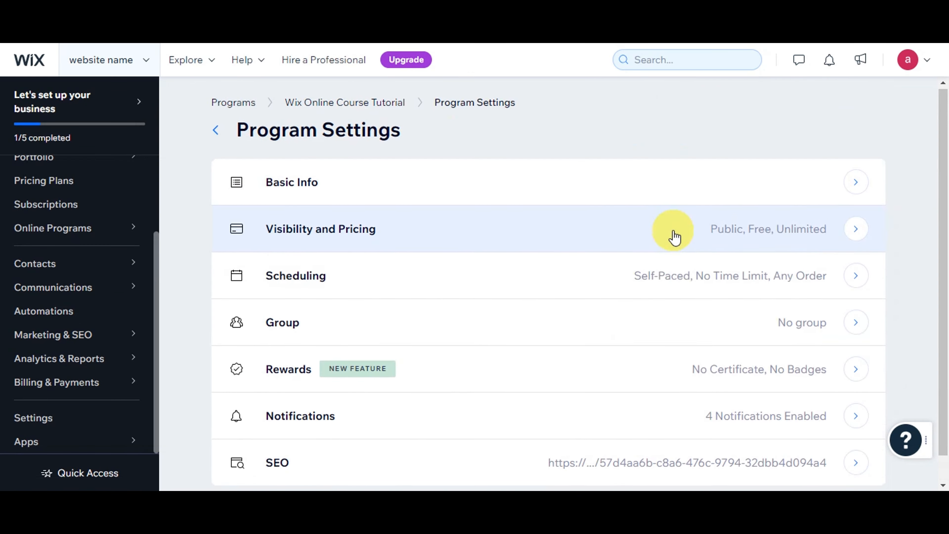
# Open the program's visibility and pricing settings and set its visibility to Private
pyautogui.scroll(-1, 674, 233)
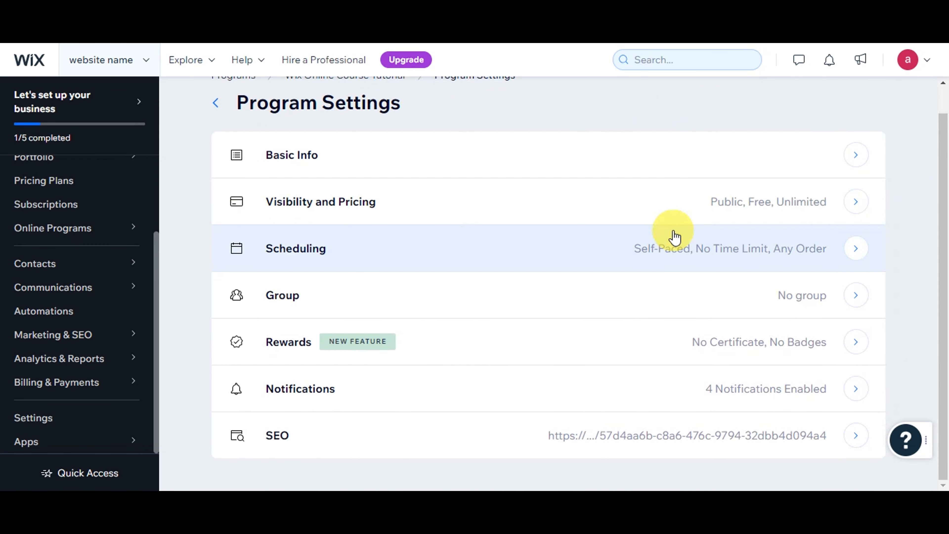
pyautogui.click(669, 211)
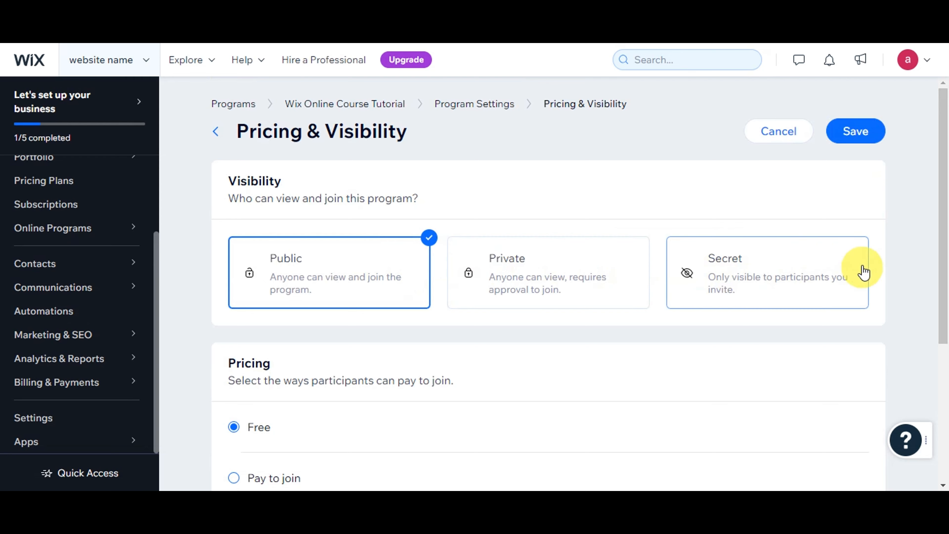
pyautogui.scroll(-3, 881, 256)
pyautogui.scroll(2, 882, 249)
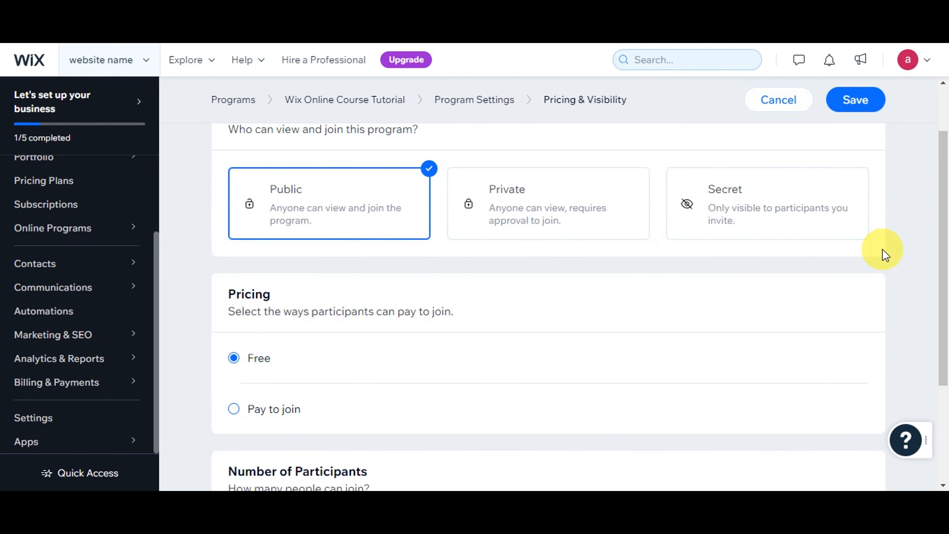
pyautogui.click(577, 216)
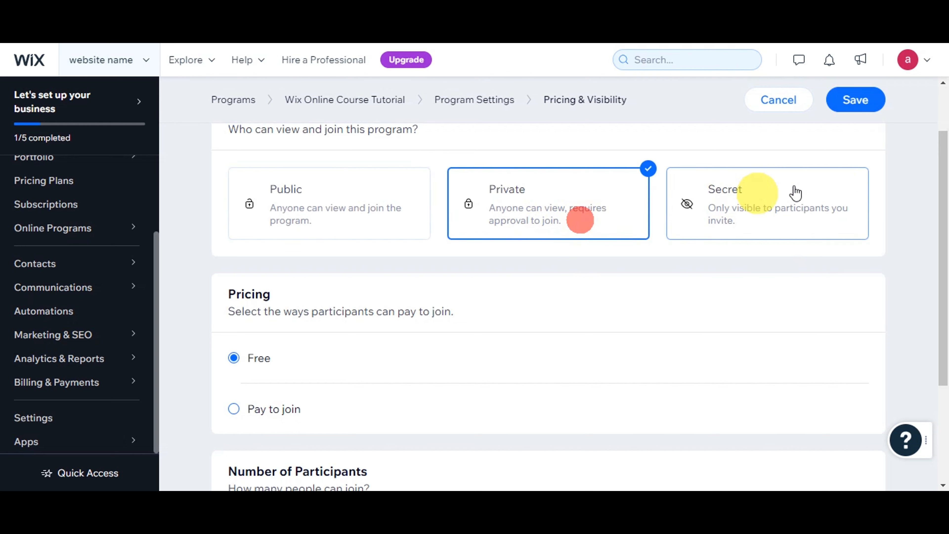
# Switch the program's pricing to Pay to join and set the charge per program to ₱100
pyautogui.scroll(-2, 258, 370)
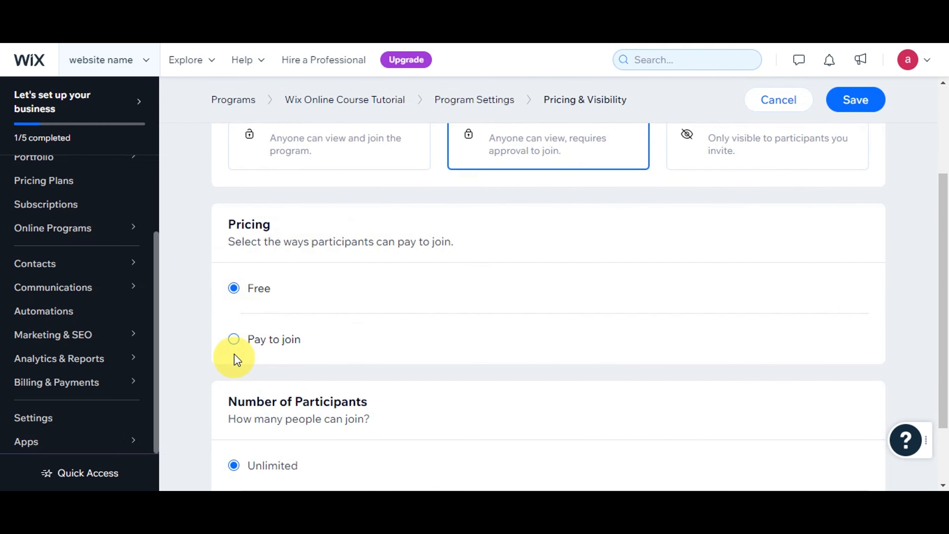
pyautogui.click(233, 339)
pyautogui.scroll(-1, 835, 299)
pyautogui.scroll(-3, 834, 300)
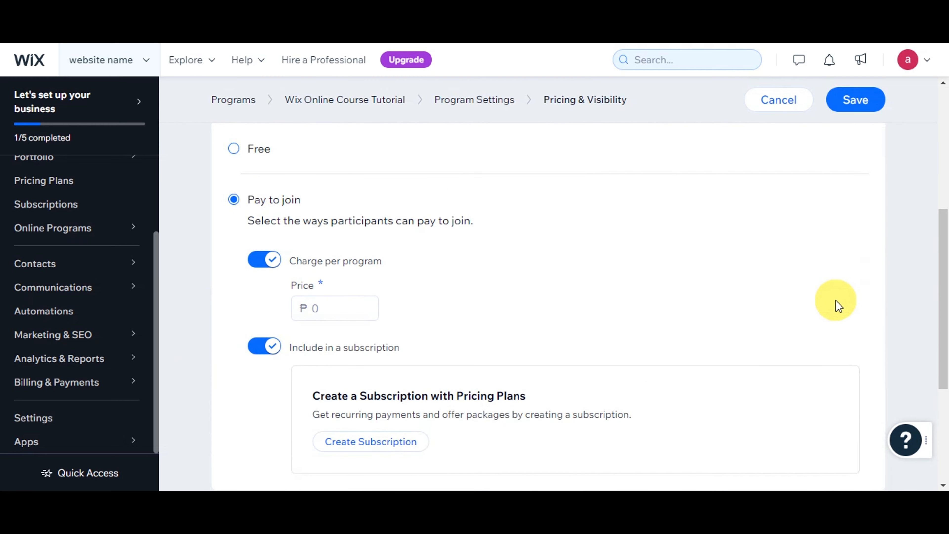
pyautogui.click(325, 308)
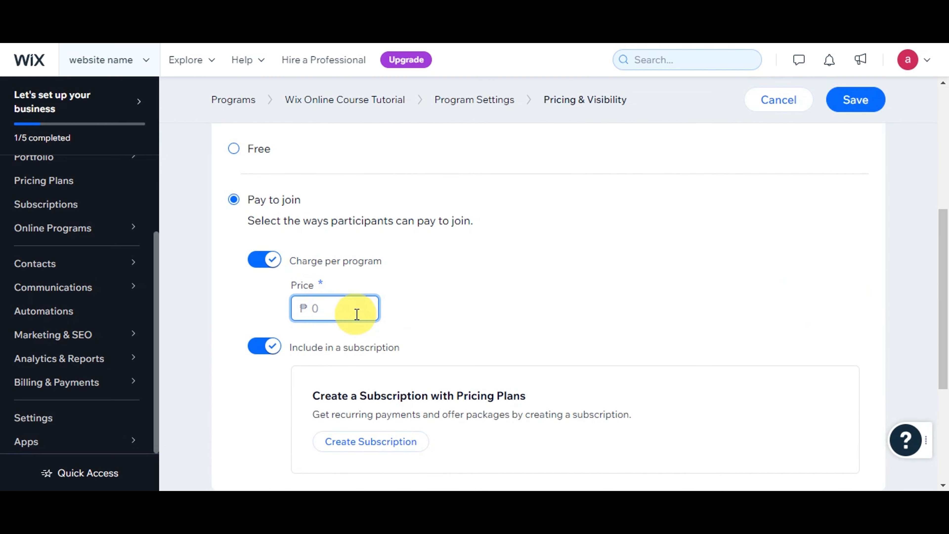
pyautogui.write('100')
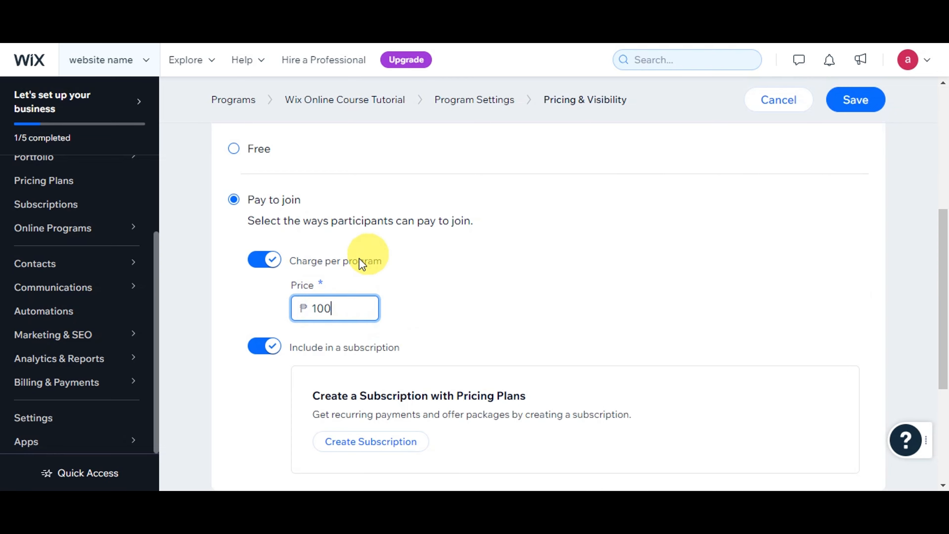
# Start creating a subscription plan for the program with Pricing Plans
pyautogui.scroll(-4, 818, 271)
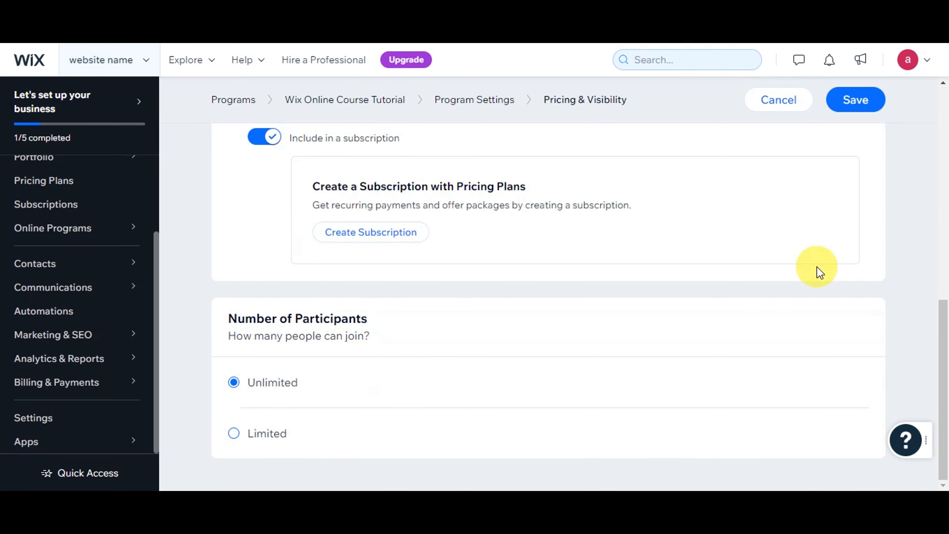
pyautogui.scroll(2, 817, 269)
pyautogui.click(386, 302)
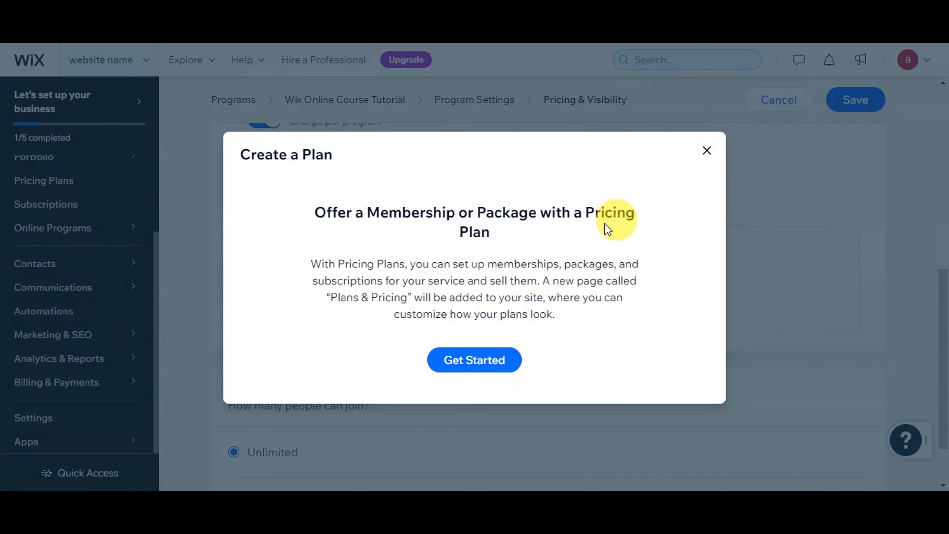
pyautogui.click(481, 362)
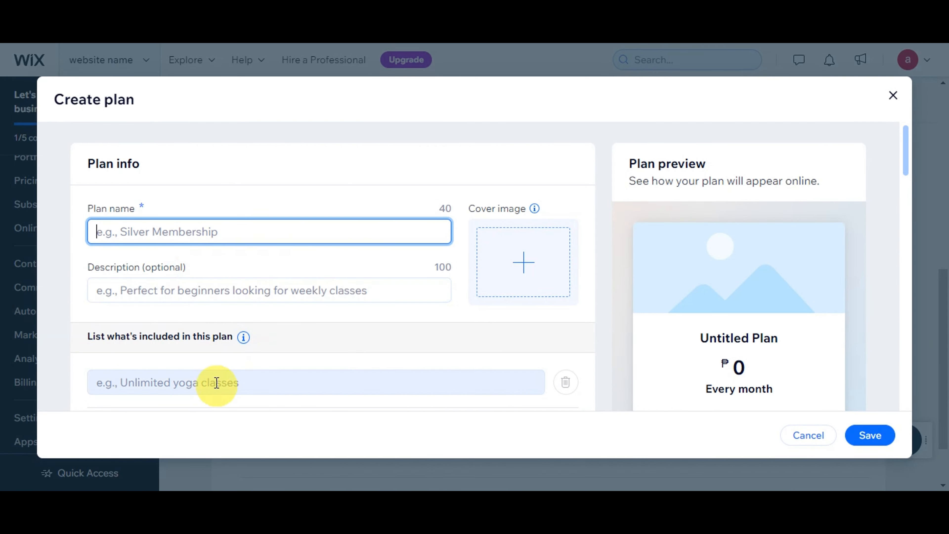
# Examine the new plan form's info, included programs, pricing options, and cancellation, policy and checkout settings
pyautogui.scroll(-4, 769, 307)
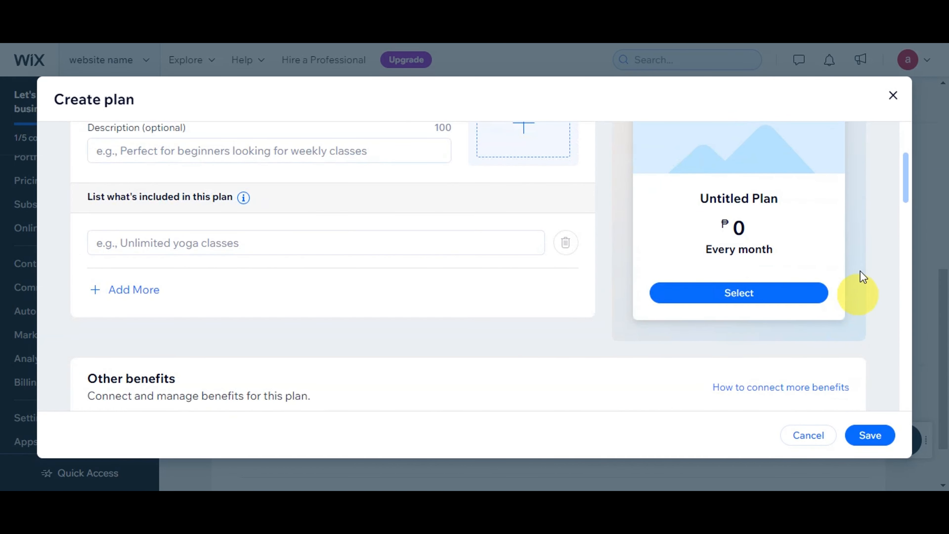
pyautogui.scroll(2, 777, 252)
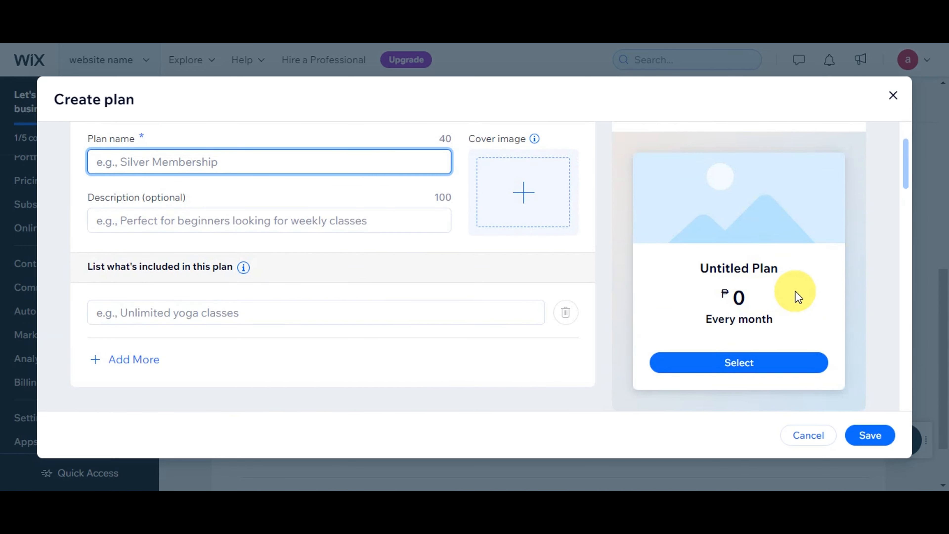
pyautogui.scroll(-6, 797, 297)
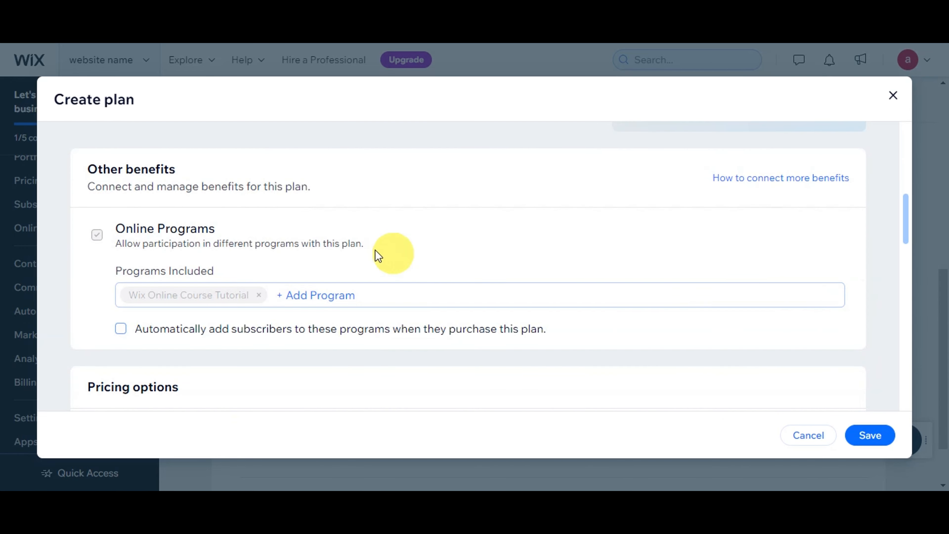
pyautogui.scroll(-2, 755, 258)
pyautogui.scroll(-4, 761, 252)
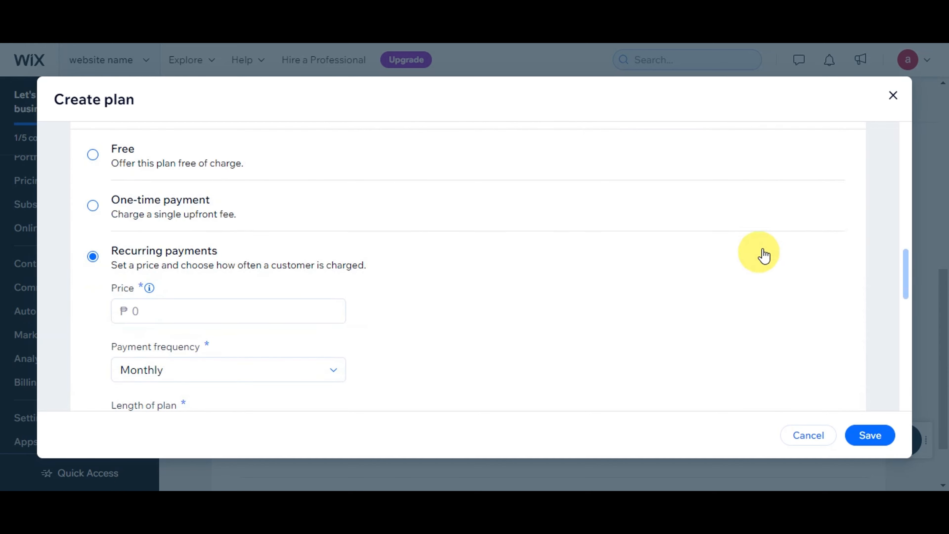
pyautogui.scroll(-3, 688, 285)
pyautogui.scroll(-5, 839, 369)
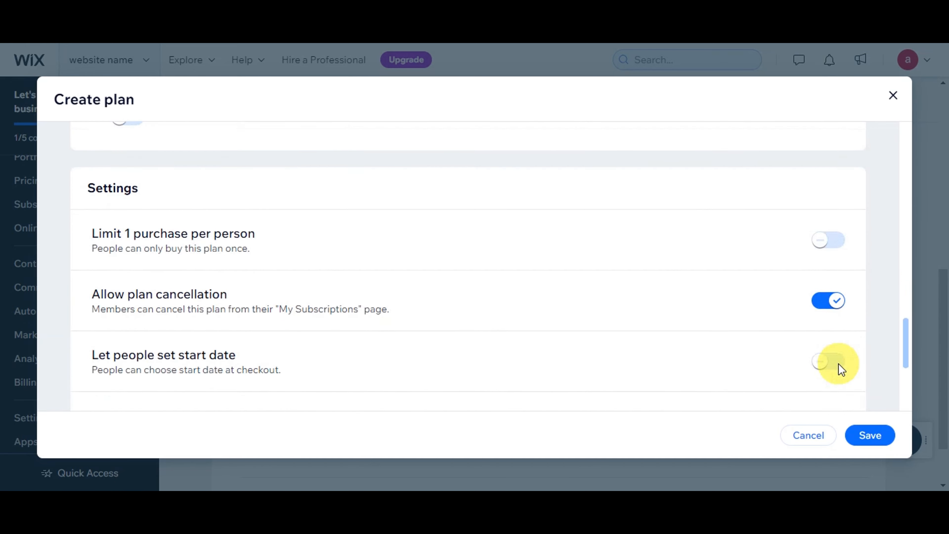
pyautogui.scroll(-3, 825, 352)
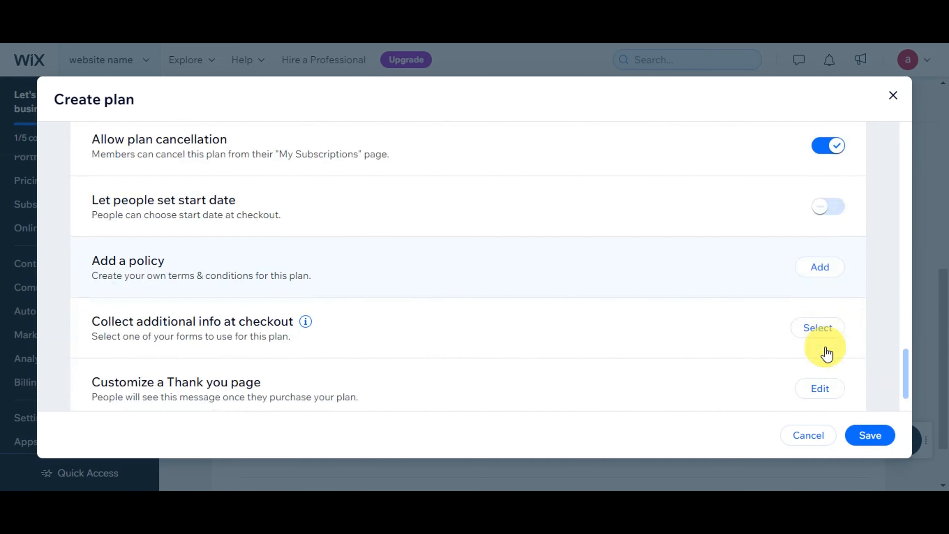
# Try to save the blank plan and close the plan form
pyautogui.click(874, 441)
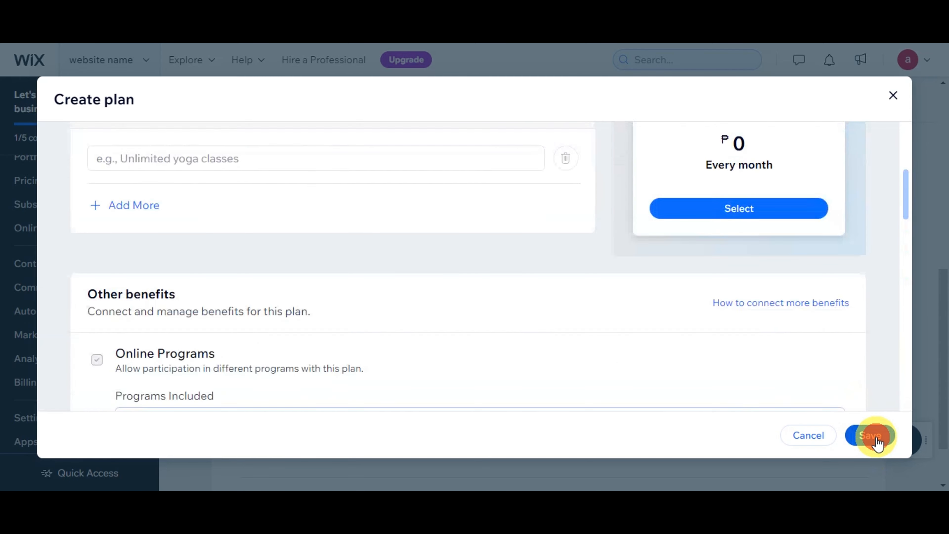
pyautogui.click(892, 98)
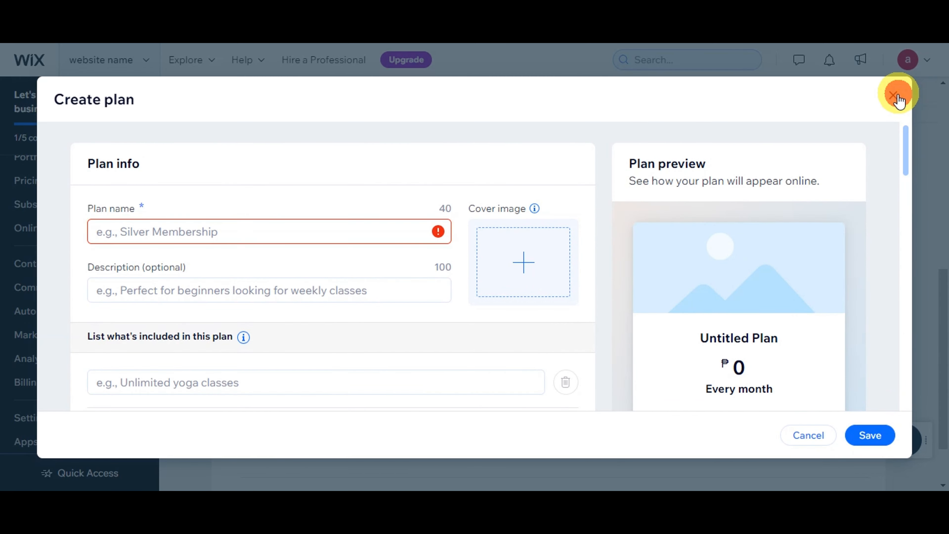
# Try to save the program's pricing and visibility settings, and leave them by discarding the changes
pyautogui.scroll(-2, 708, 259)
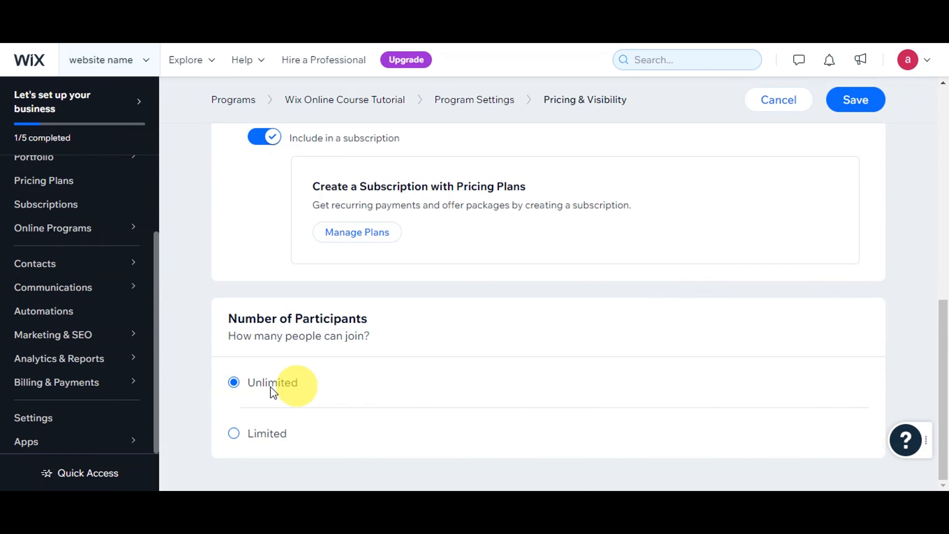
pyautogui.click(851, 98)
pyautogui.click(934, 95)
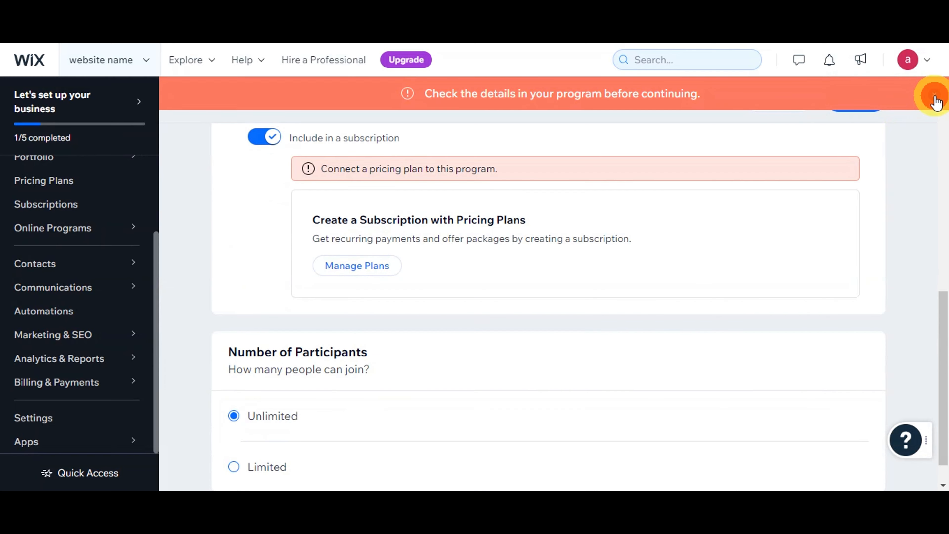
pyautogui.click(788, 105)
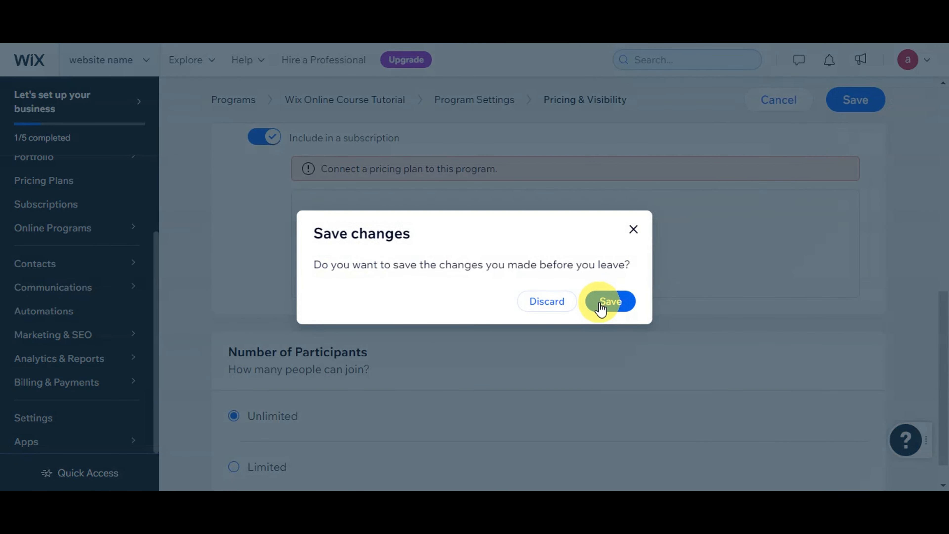
pyautogui.click(546, 303)
# Open the program's group settings and check the option for connecting a group
pyautogui.scroll(-1, 565, 257)
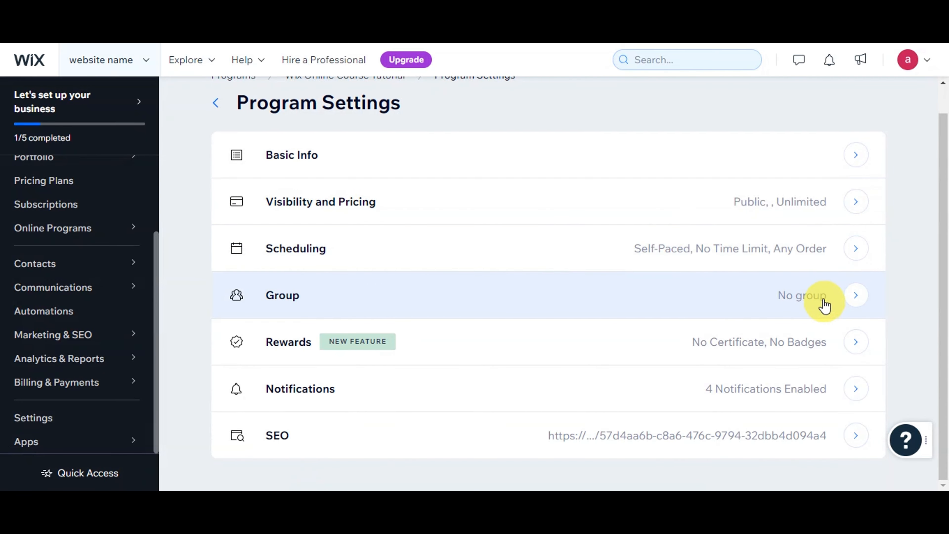
pyautogui.click(780, 291)
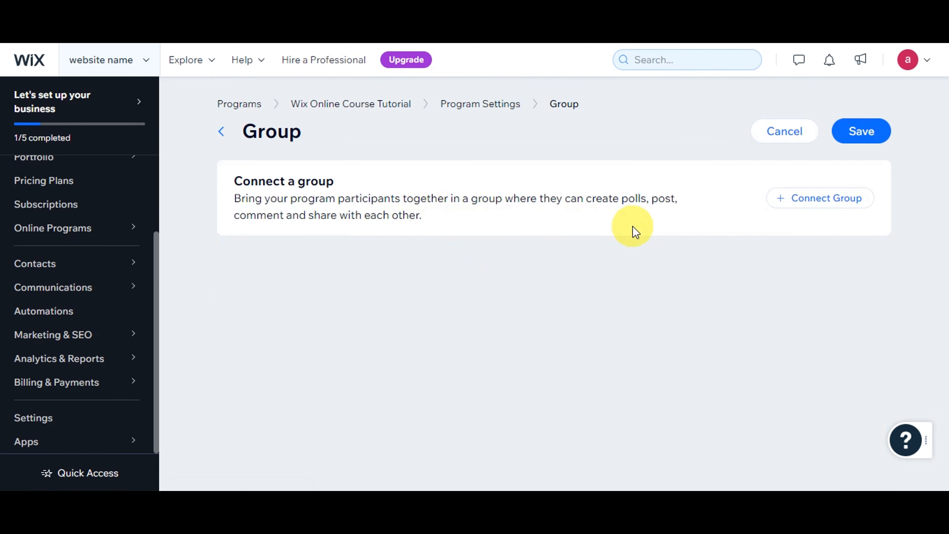
pyautogui.click(788, 202)
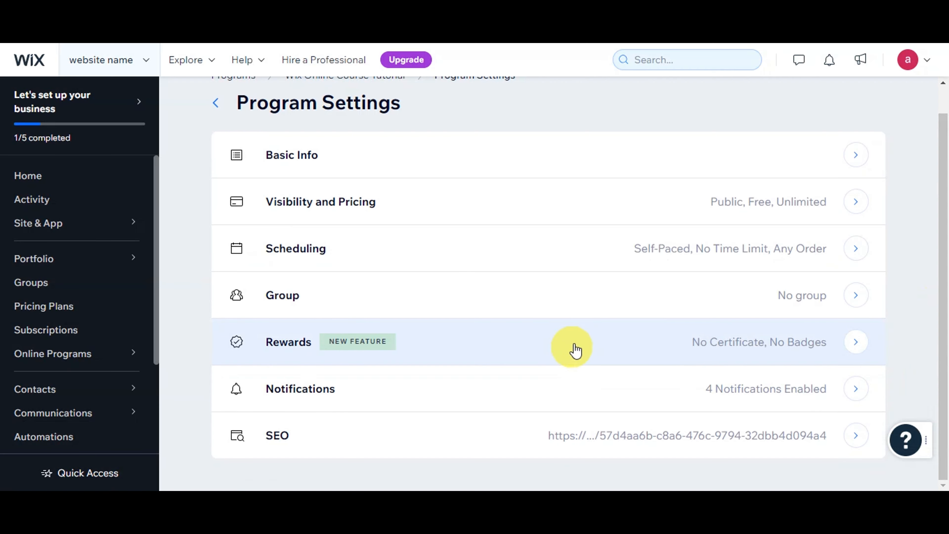
# View the program's certificate and badge rewards settings, dismissing the group dialog, and return to the program settings
pyautogui.click(567, 346)
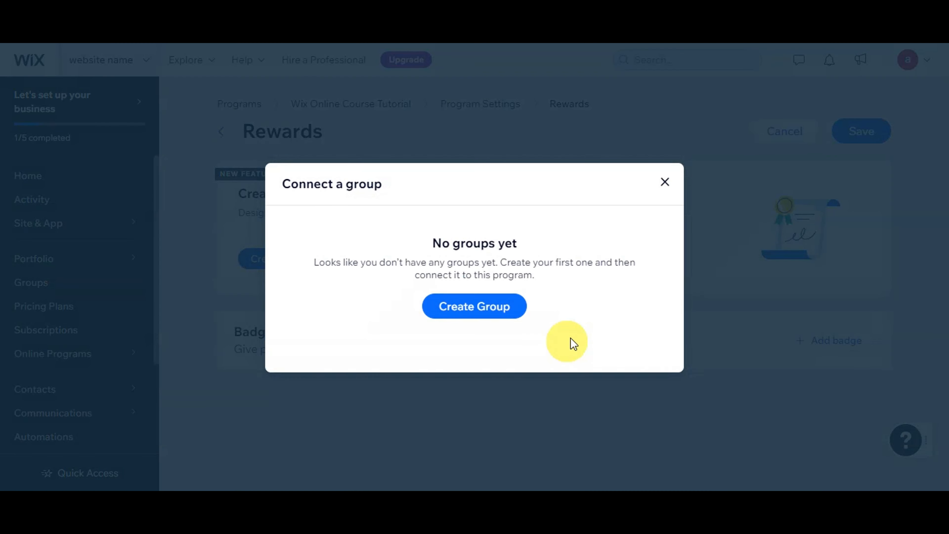
pyautogui.click(664, 182)
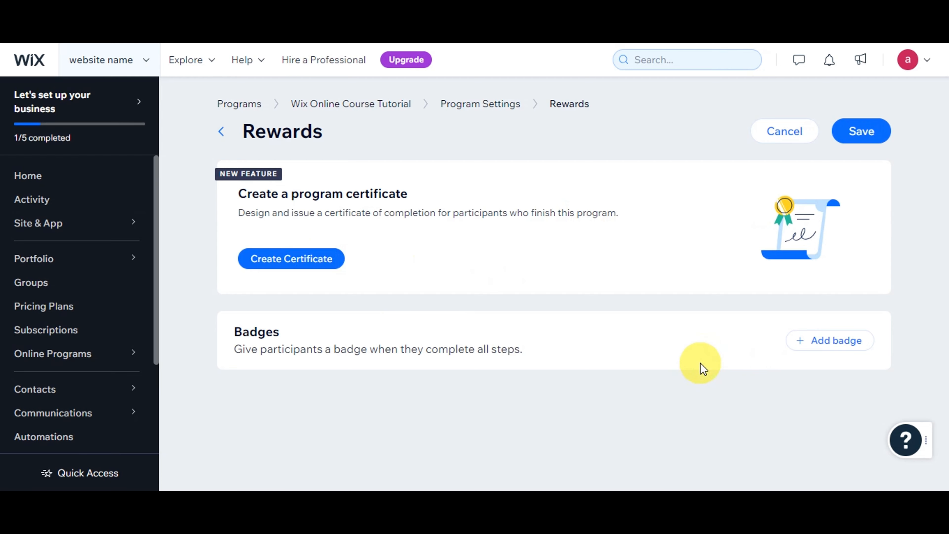
pyautogui.click(221, 131)
# Review the program's participant notification settings and the option for custom emails with Automations
pyautogui.scroll(-1, 802, 305)
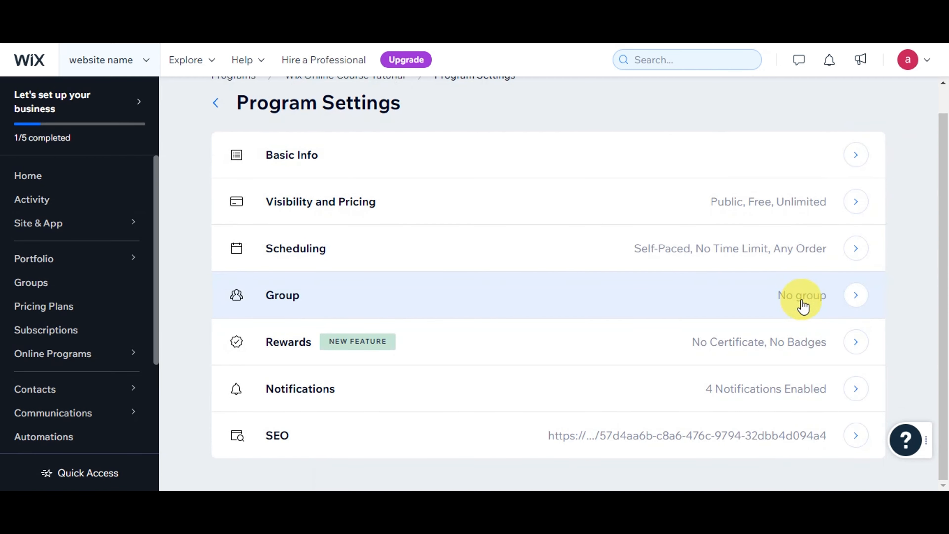
pyautogui.click(661, 399)
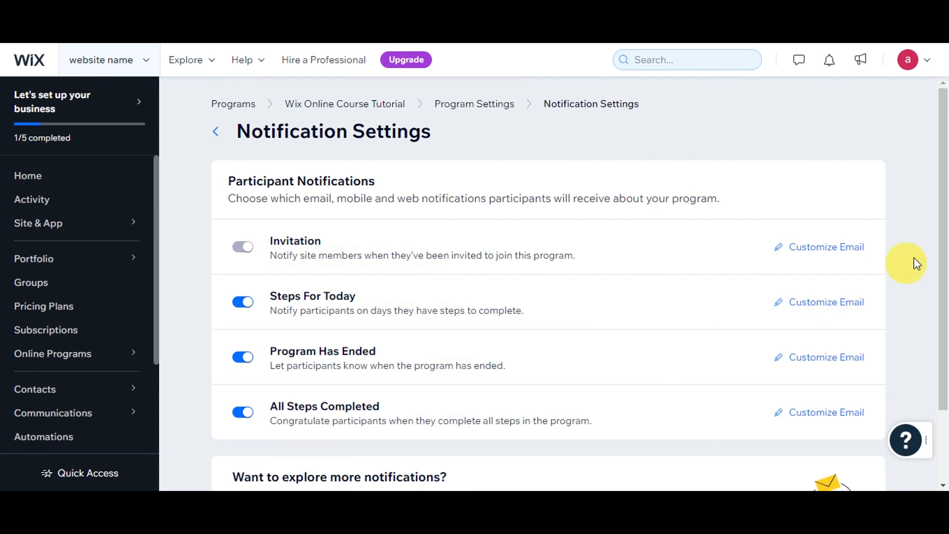
pyautogui.scroll(-3, 915, 258)
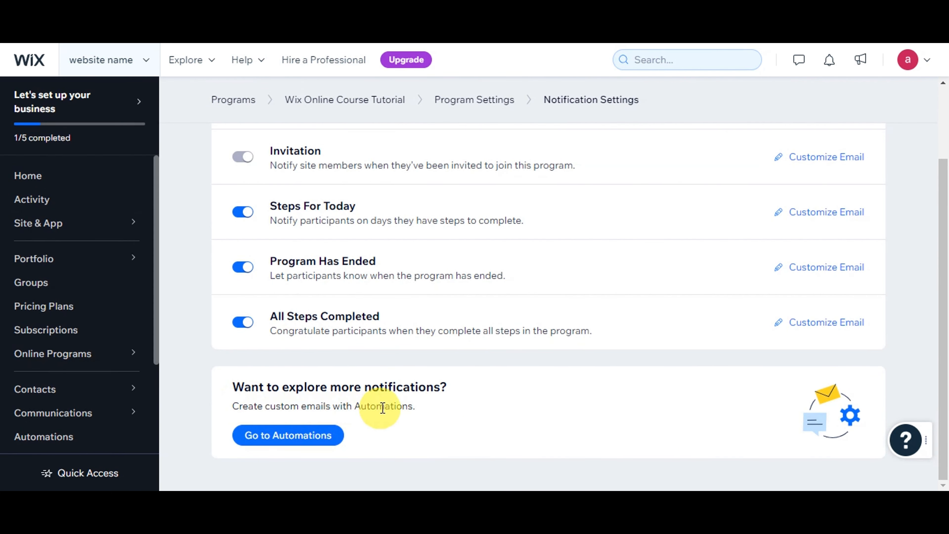
pyautogui.scroll(3, 409, 371)
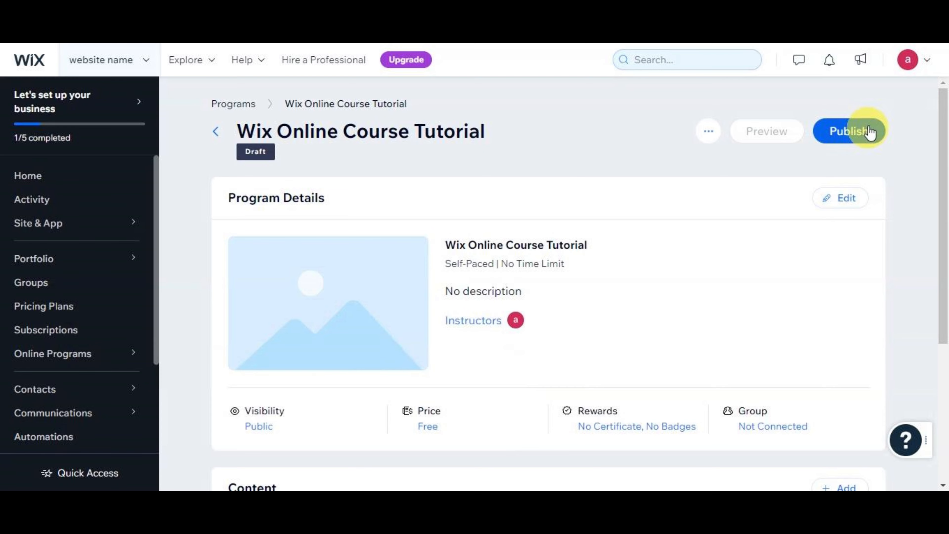
# Publish the Wix Online Course Tutorial program and review its details, participants and content sections
pyautogui.click(868, 131)
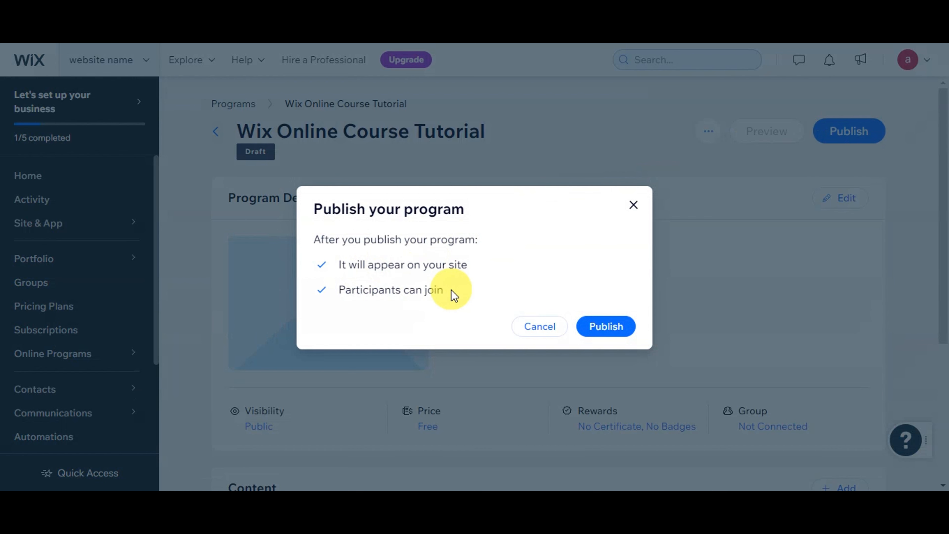
pyautogui.click(611, 331)
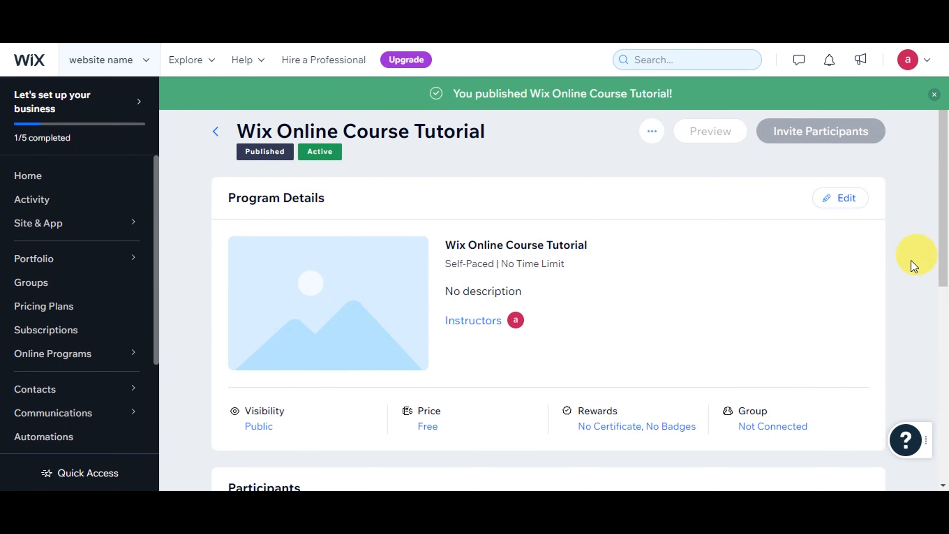
pyautogui.scroll(-4, 911, 266)
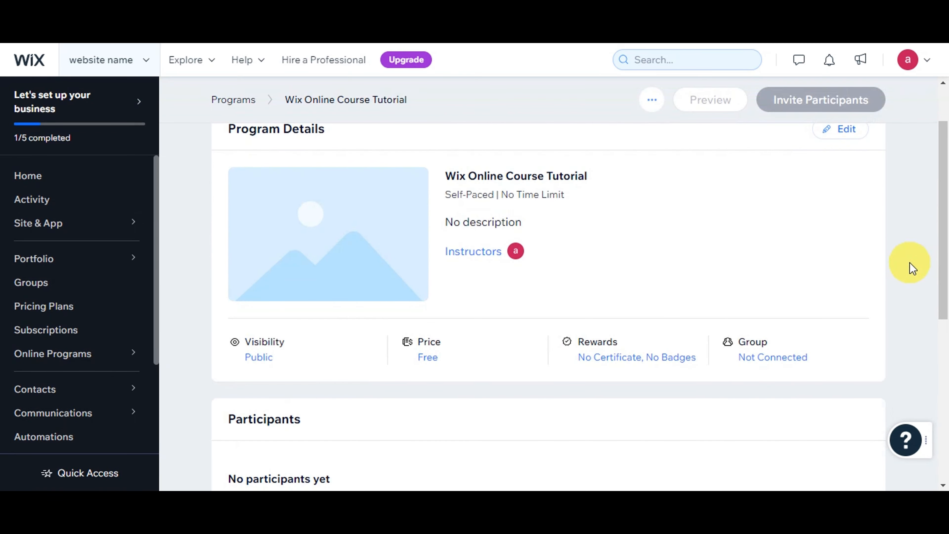
pyautogui.scroll(-7, 912, 266)
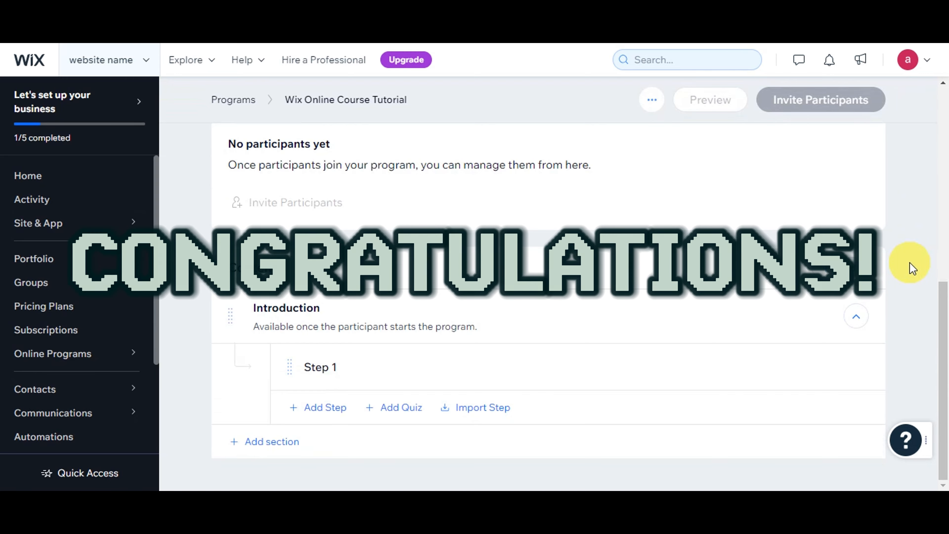
pyautogui.scroll(8, 911, 266)
pyautogui.scroll(3, 912, 266)
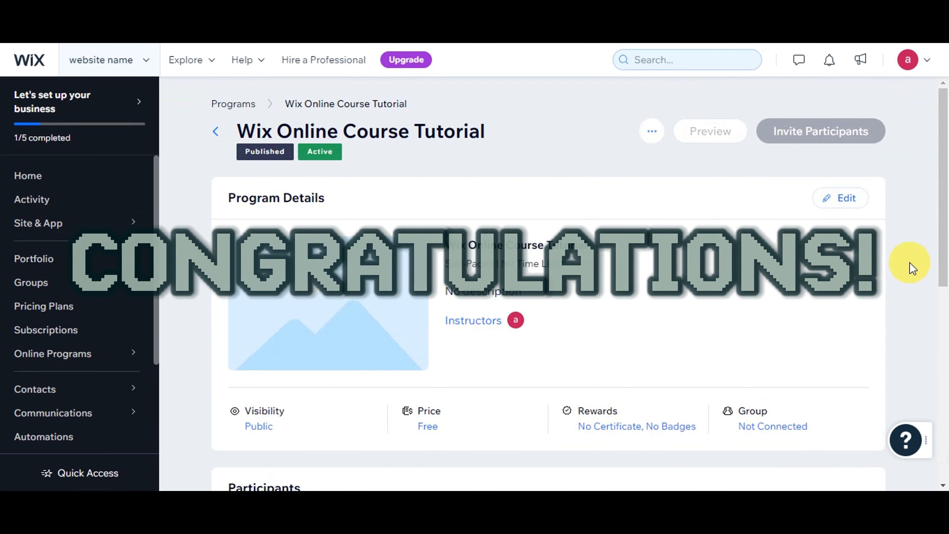
# Open the App Market from the site dashboard
pyautogui.moveTo(154, 243); pyautogui.dragTo(164, 348)
pyautogui.moveTo(116, 444)
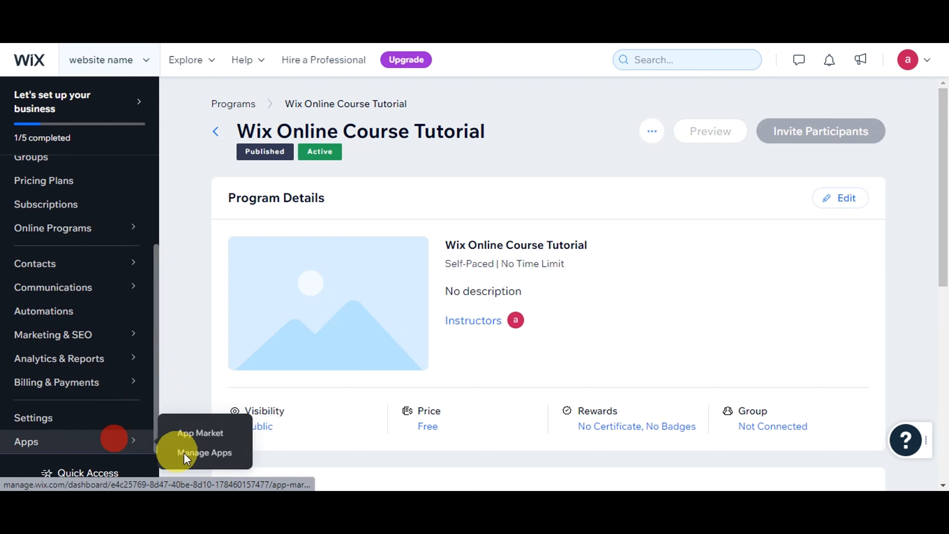
pyautogui.click(194, 434)
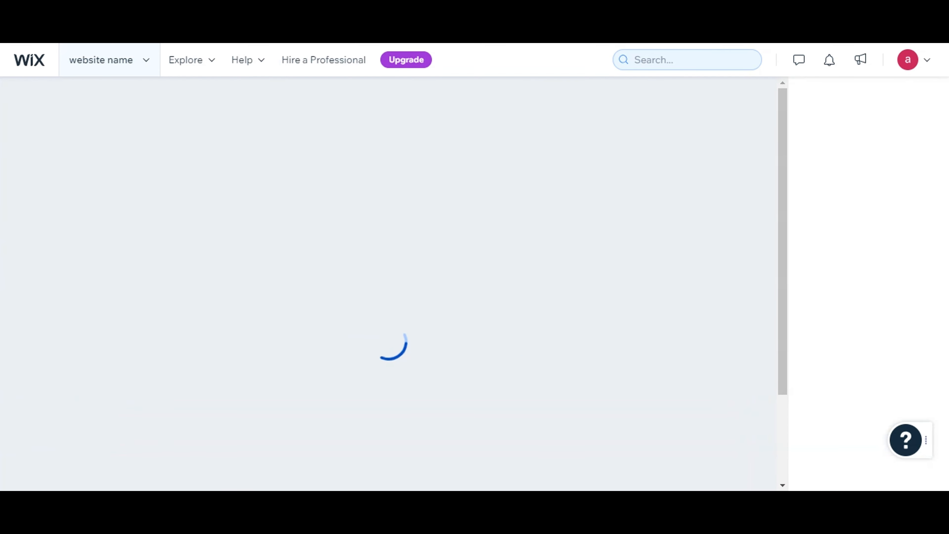